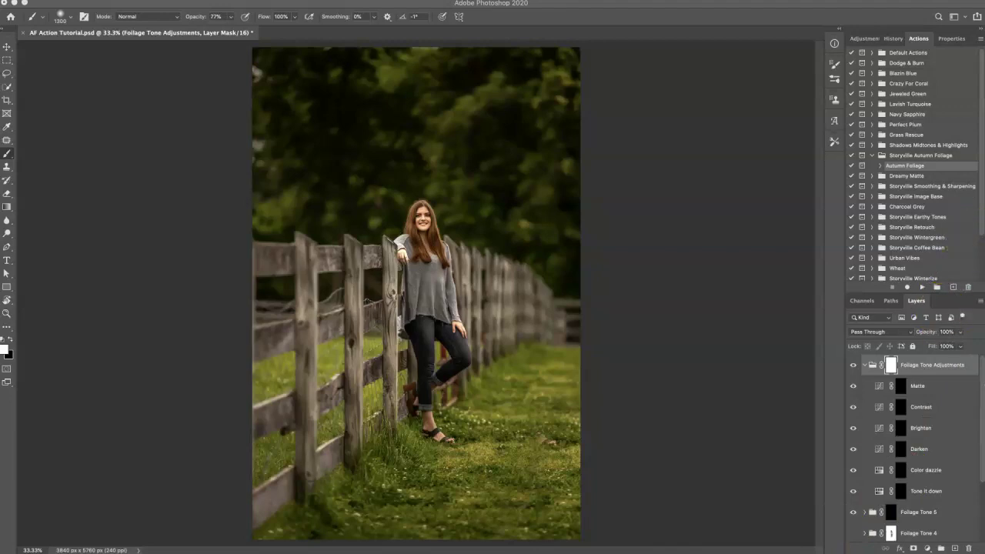
- Look over the layers of the Autumn Foliage action and set the brush opacity to 91%
{"action": "left_click_drag", "start_coordinate": [981, 231], "coordinate": [984, 238]}
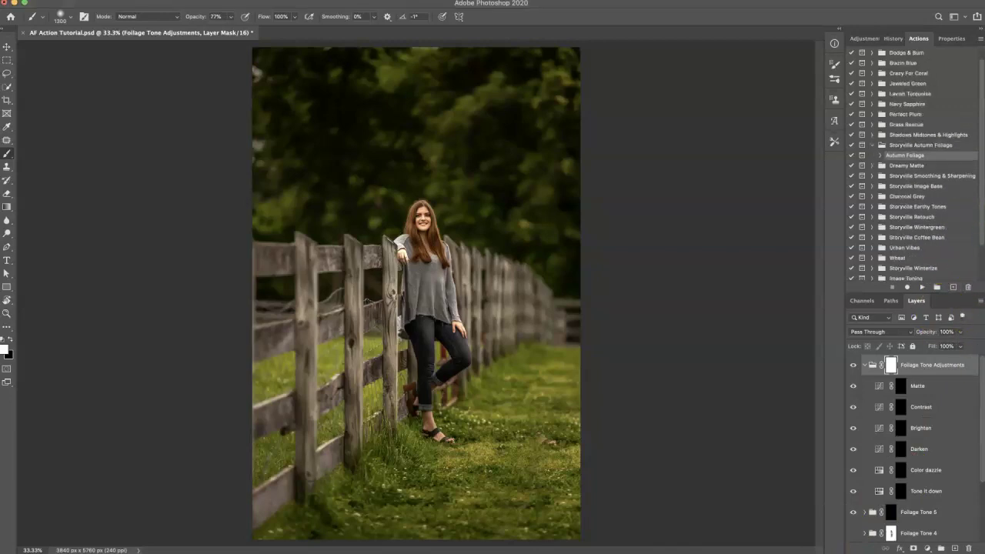
{"action": "left_click_drag", "start_coordinate": [982, 370], "coordinate": [984, 384]}
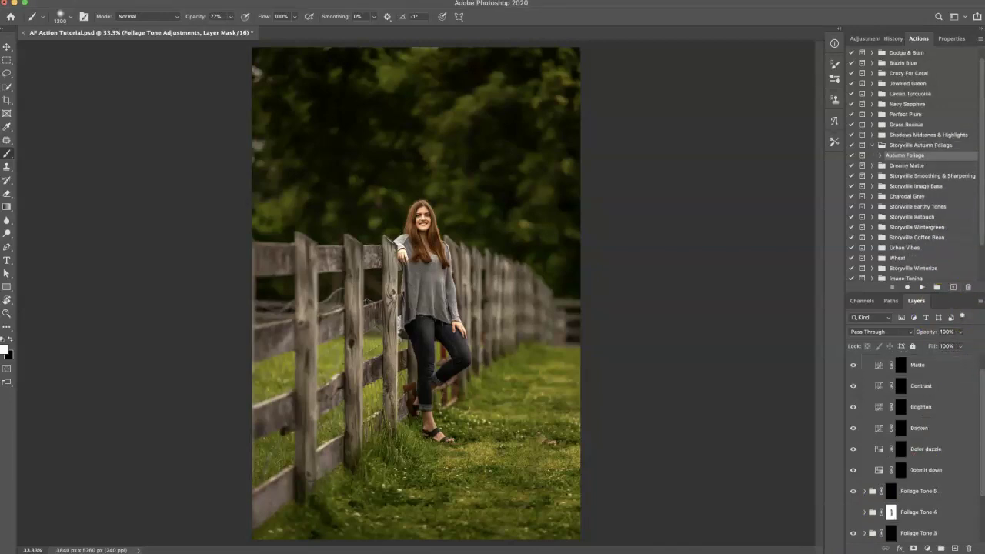
{"action": "left_click_drag", "start_coordinate": [910, 531], "coordinate": [889, 548]}
{"action": "left_click_drag", "start_coordinate": [220, 21], "coordinate": [213, 22]}
- Expand the Foliage Tone 4 group to examine its tone adjustment layers, and collapse it again
{"action": "scroll", "coordinate": [975, 454], "scroll_direction": "down", "scroll_amount": 3}
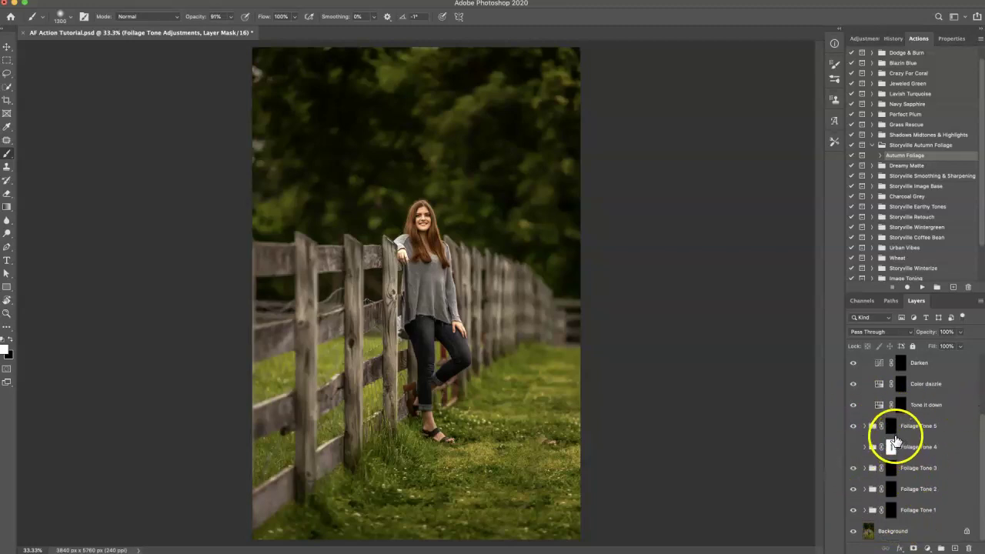
{"action": "mouse_move", "coordinate": [896, 427]}
{"action": "left_mouse_down"}
{"action": "mouse_move", "coordinate": [878, 435]}
{"action": "mouse_move", "coordinate": [898, 432]}
{"action": "left_mouse_up"}
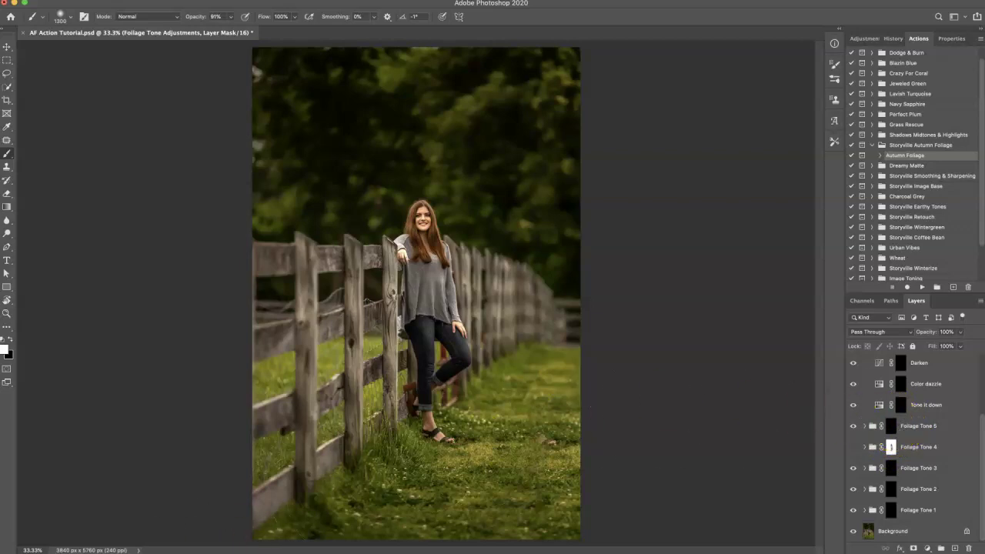
{"action": "left_click", "coordinate": [867, 450]}
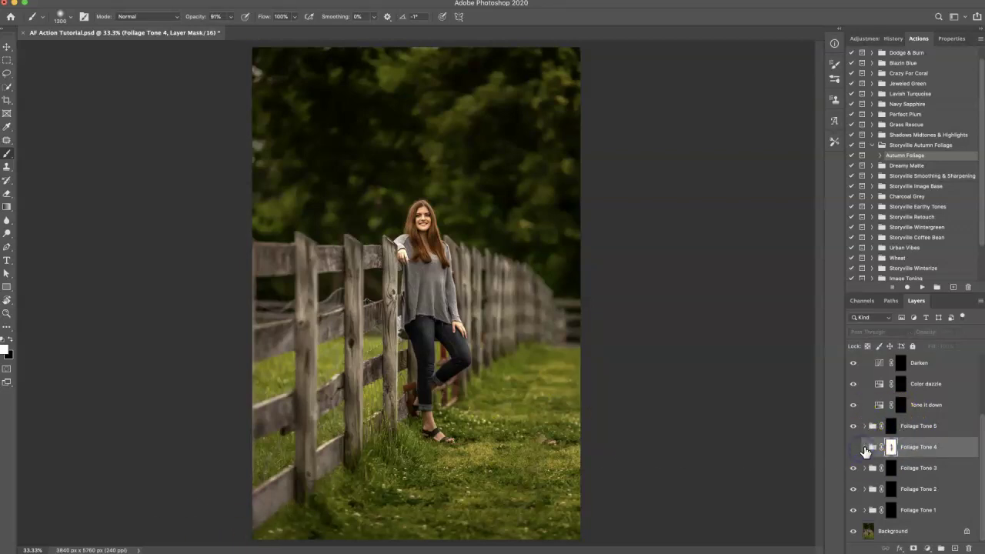
{"action": "left_click", "coordinate": [864, 448]}
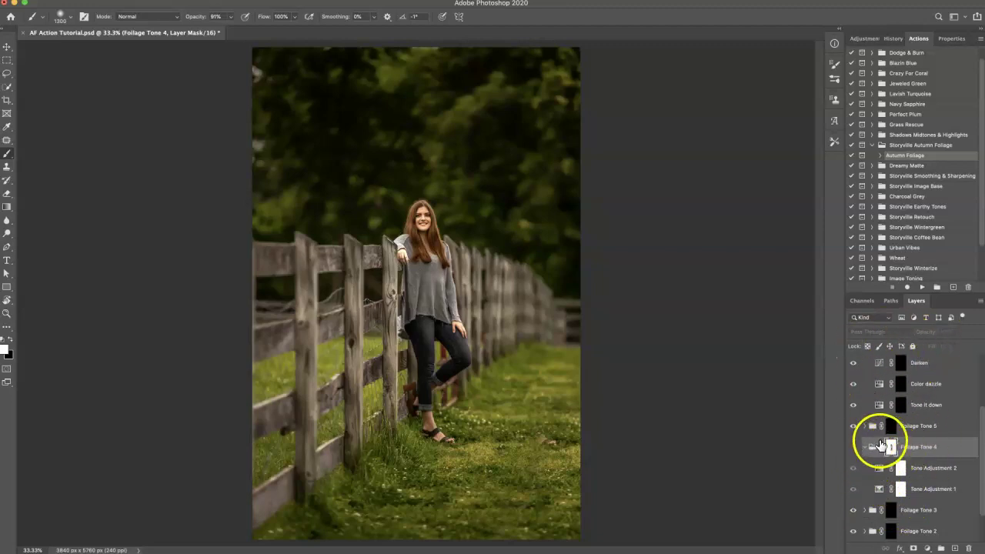
{"action": "left_click", "coordinate": [864, 447]}
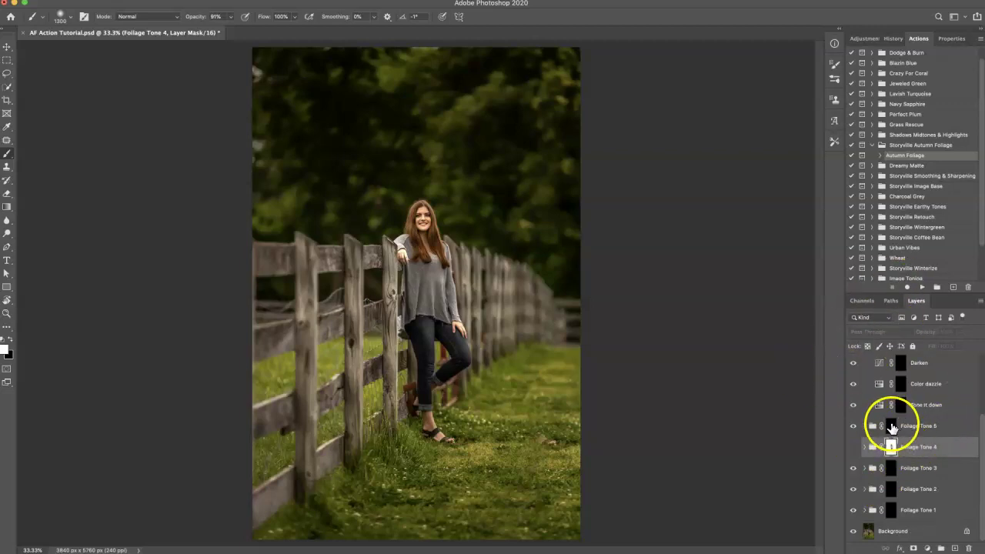
- Set brush opacity to 85%, then preview Foliage Tone 5 by inverting its mask to white, varying the group's opacity and inverting the mask back to black
{"action": "left_click", "coordinate": [892, 428]}
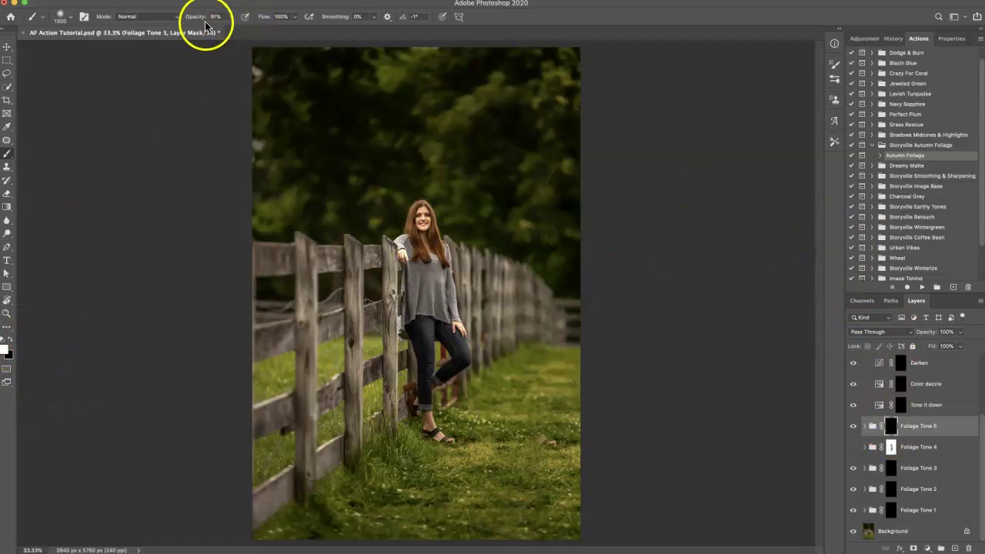
{"action": "type", "text": "85"}
{"action": "key", "text": "Return"}
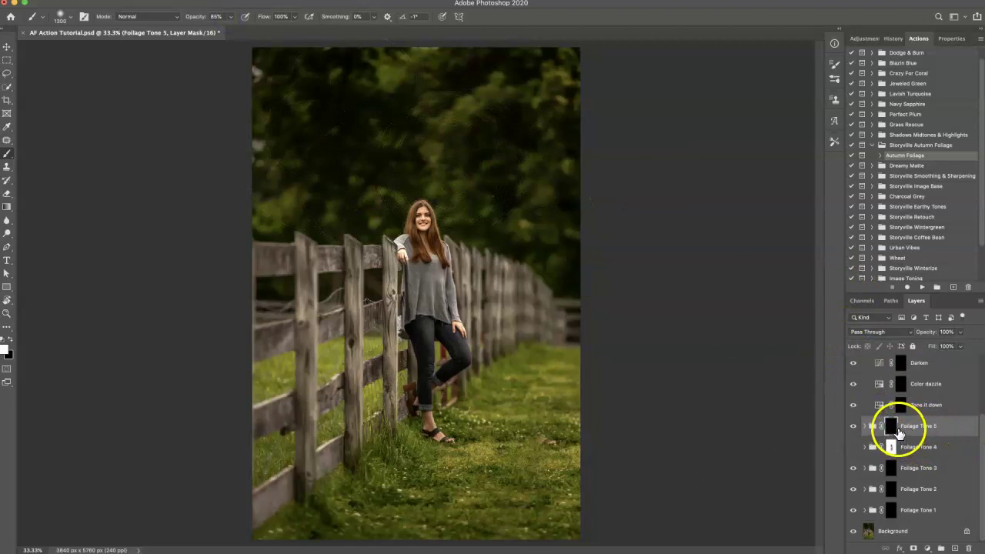
{"action": "key", "text": "ctrl+i"}
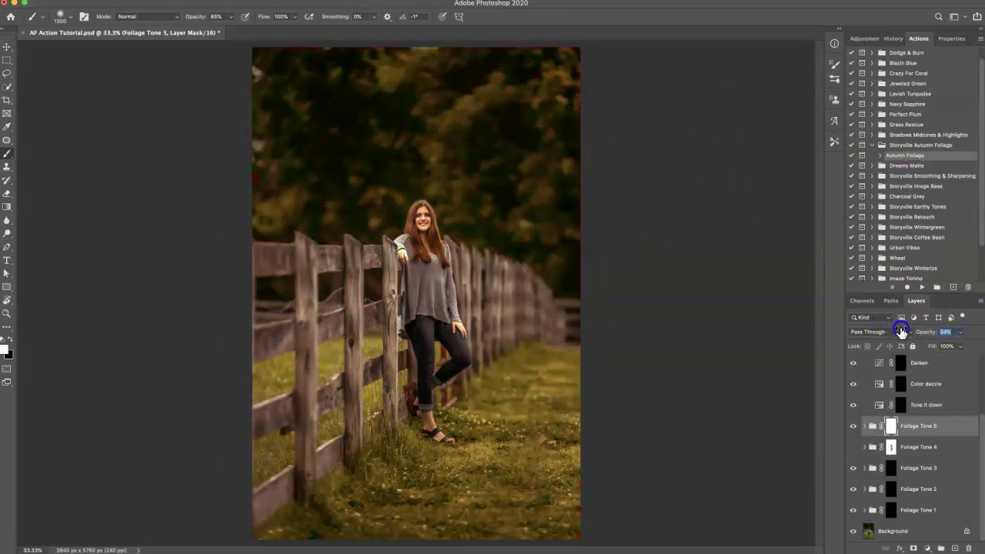
{"action": "left_click", "coordinate": [893, 428]}
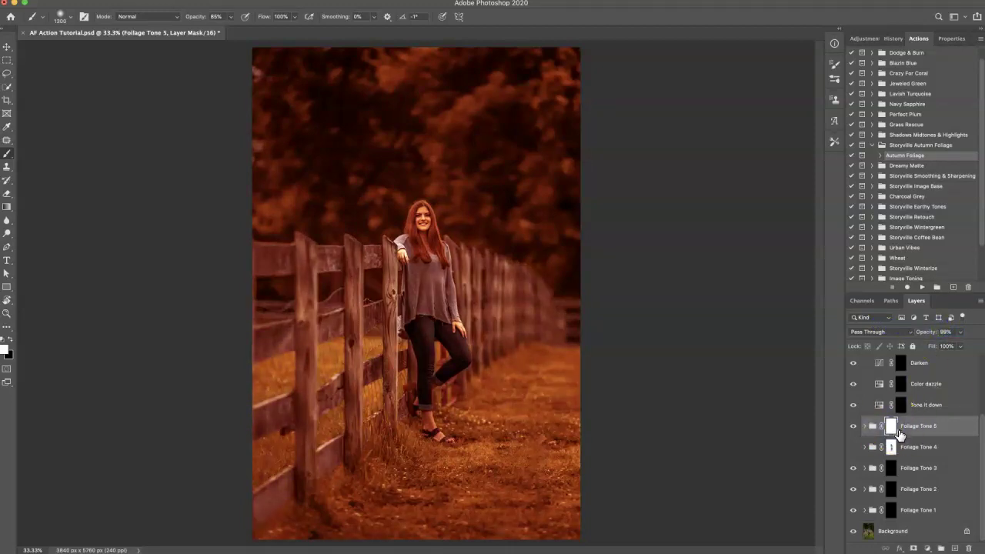
{"action": "key", "text": "ctrl+i"}
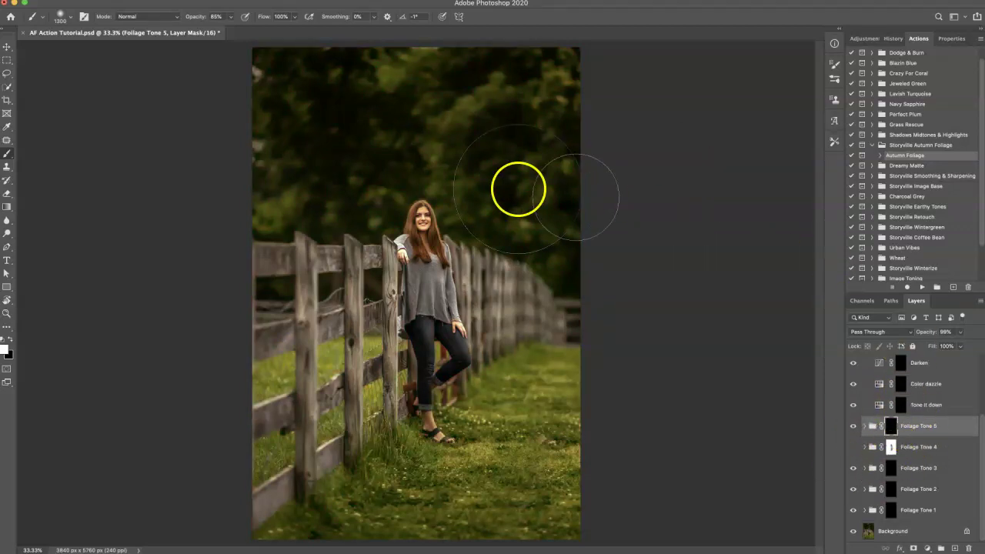
- Set the brush opacity to 100% and paint white on the Foliage Tone 5 mask over the background trees and the grass path
{"action": "left_click", "coordinate": [200, 17]}
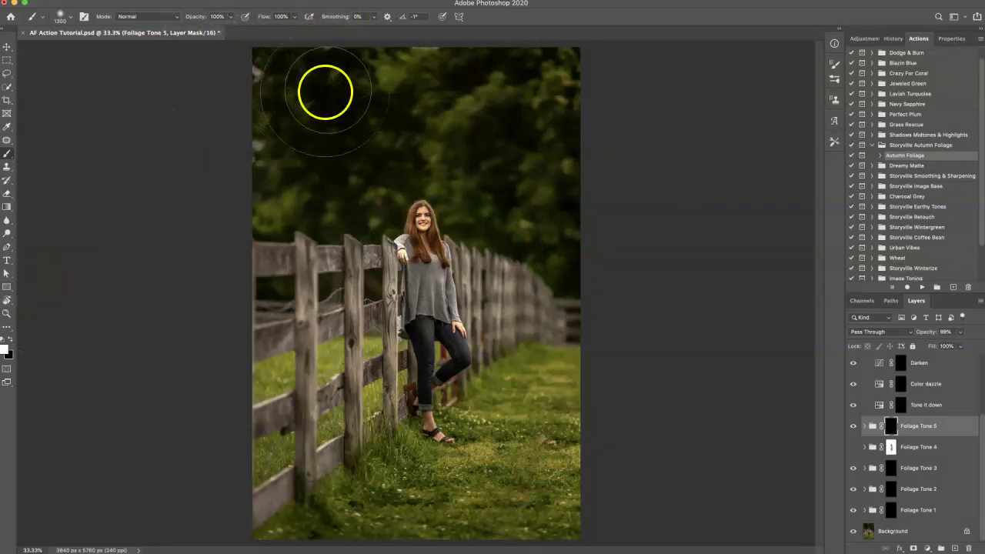
{"action": "mouse_move", "coordinate": [269, 77]}
{"action": "left_mouse_down"}
{"action": "mouse_move", "coordinate": [264, 84]}
{"action": "mouse_move", "coordinate": [542, 97]}
{"action": "mouse_move", "coordinate": [548, 191]}
{"action": "mouse_move", "coordinate": [318, 153]}
{"action": "mouse_move", "coordinate": [257, 165]}
{"action": "mouse_move", "coordinate": [384, 140]}
{"action": "mouse_move", "coordinate": [501, 165]}
{"action": "mouse_move", "coordinate": [598, 202]}
{"action": "mouse_move", "coordinate": [576, 44]}
{"action": "mouse_move", "coordinate": [588, 78]}
{"action": "mouse_move", "coordinate": [363, 81]}
{"action": "mouse_move", "coordinate": [347, 193]}
{"action": "mouse_move", "coordinate": [272, 185]}
{"action": "mouse_move", "coordinate": [363, 189]}
{"action": "left_mouse_up"}
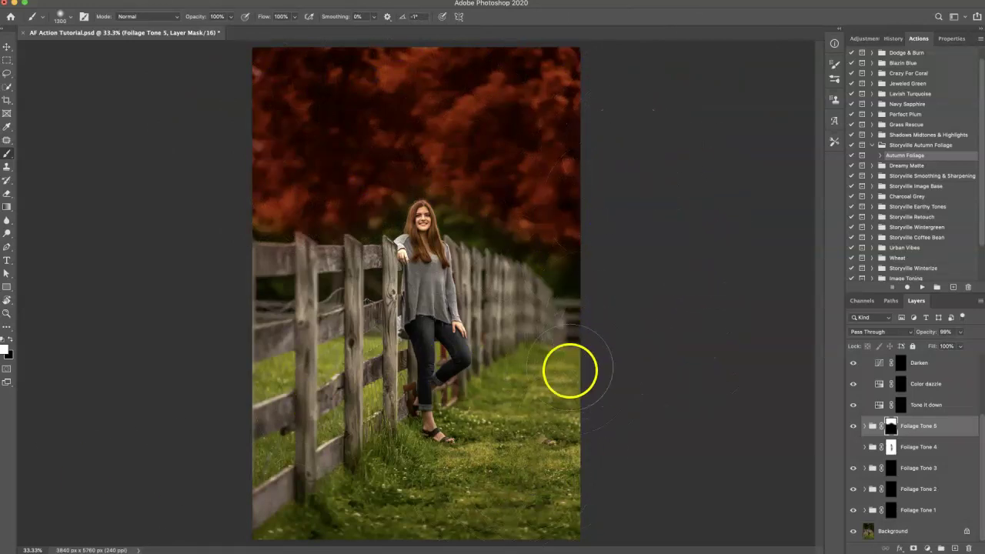
{"action": "left_click_drag", "start_coordinate": [570, 360], "coordinate": [538, 506]}
{"action": "left_click_drag", "start_coordinate": [432, 499], "coordinate": [549, 367]}
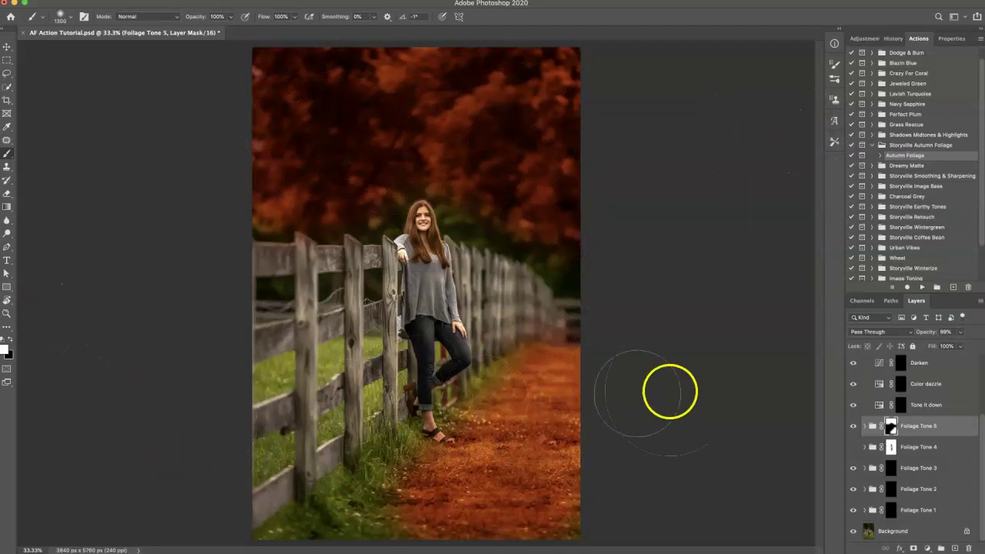
- Select the Foliage Tone 4 layer mask and lower the brush opacity to 11%
{"action": "left_click_drag", "start_coordinate": [946, 432], "coordinate": [891, 450]}
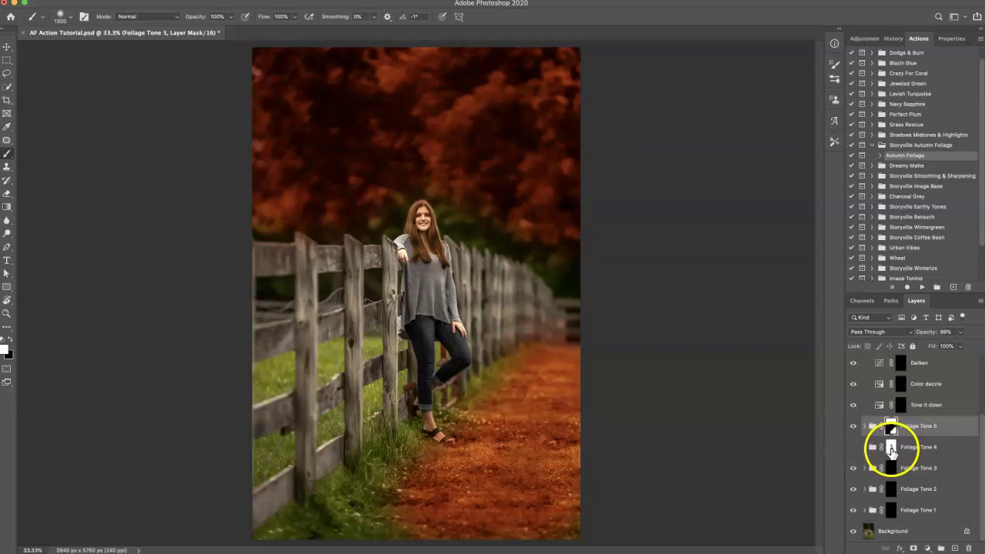
{"action": "left_click_drag", "start_coordinate": [890, 452], "coordinate": [891, 454]}
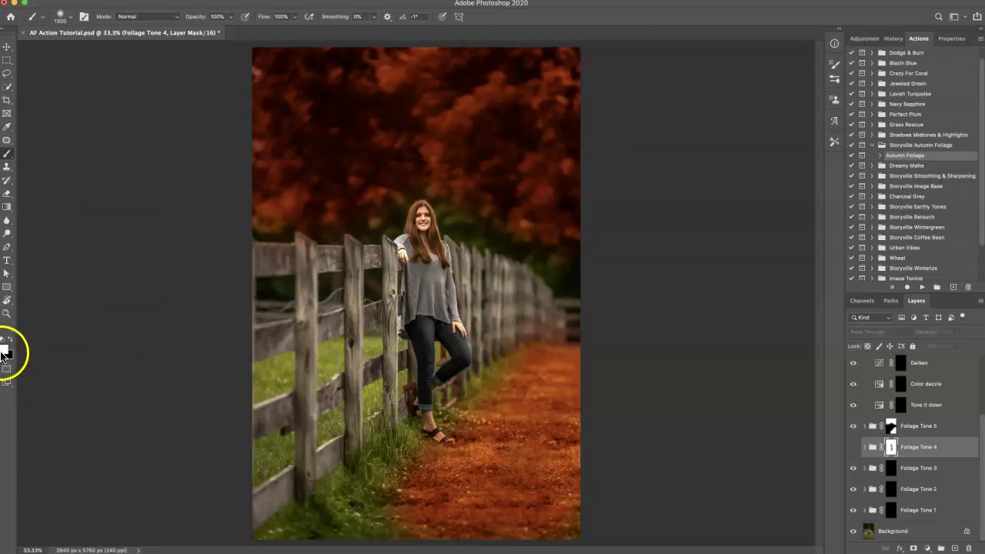
{"action": "left_click_drag", "start_coordinate": [198, 16], "coordinate": [182, 17]}
- Undo the painted strokes on the Foliage Tone 5 mask and make the Foliage Tone 4 group visible
{"action": "left_click", "coordinate": [890, 426]}
{"action": "key", "text": "super+z"}
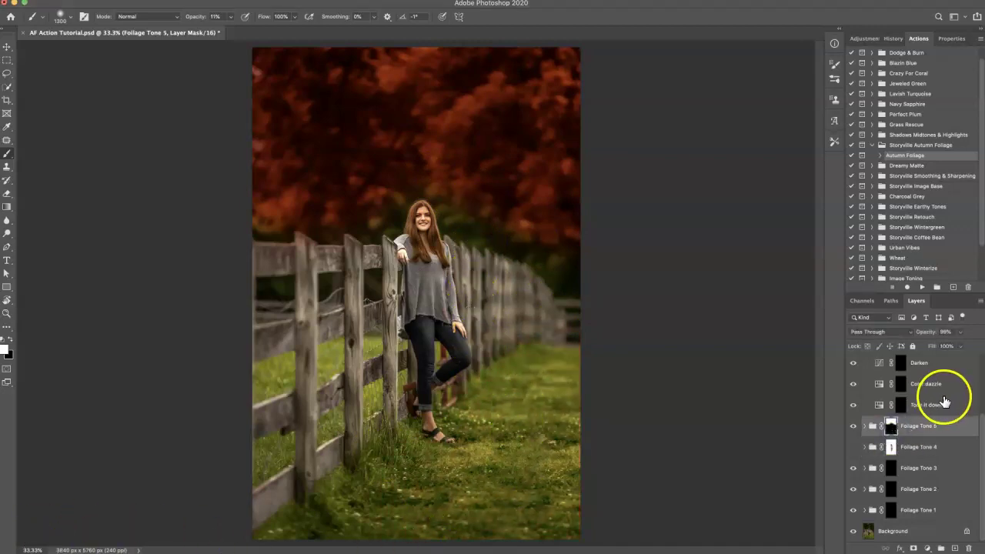
{"action": "key", "text": "super+z"}
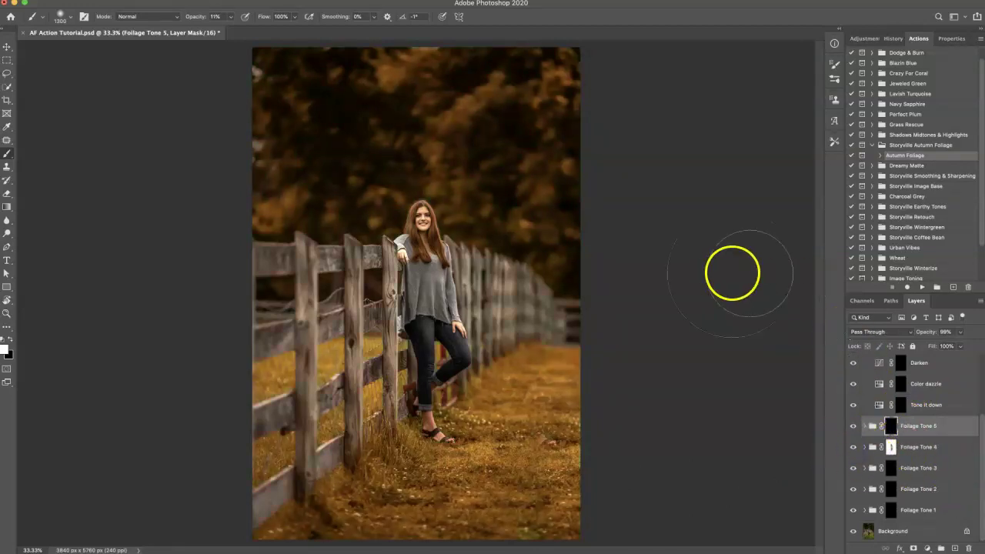
- Try a lower opacity on the Foliage Tone 4 group and restore it to 100%
{"action": "left_click", "coordinate": [883, 452]}
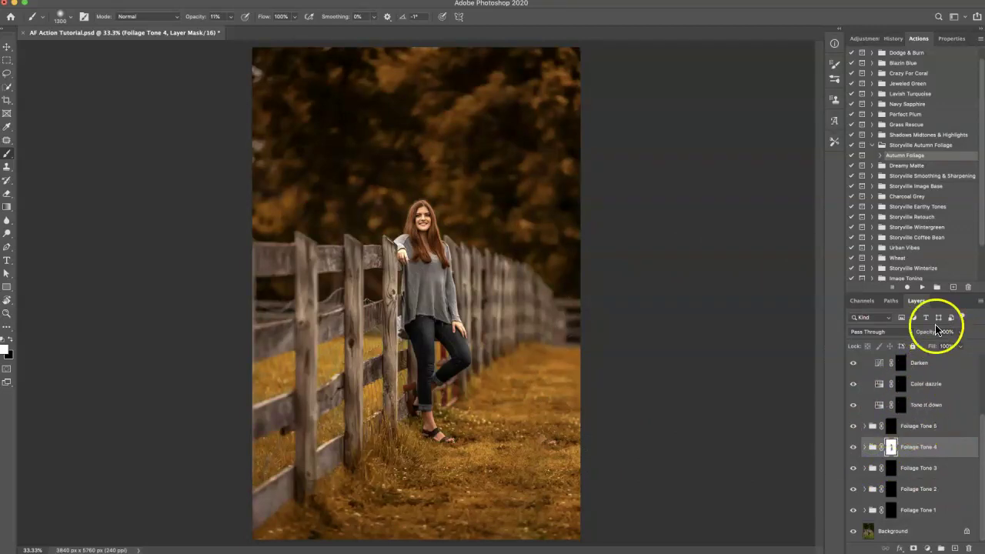
{"action": "left_click_drag", "start_coordinate": [927, 331], "coordinate": [895, 331]}
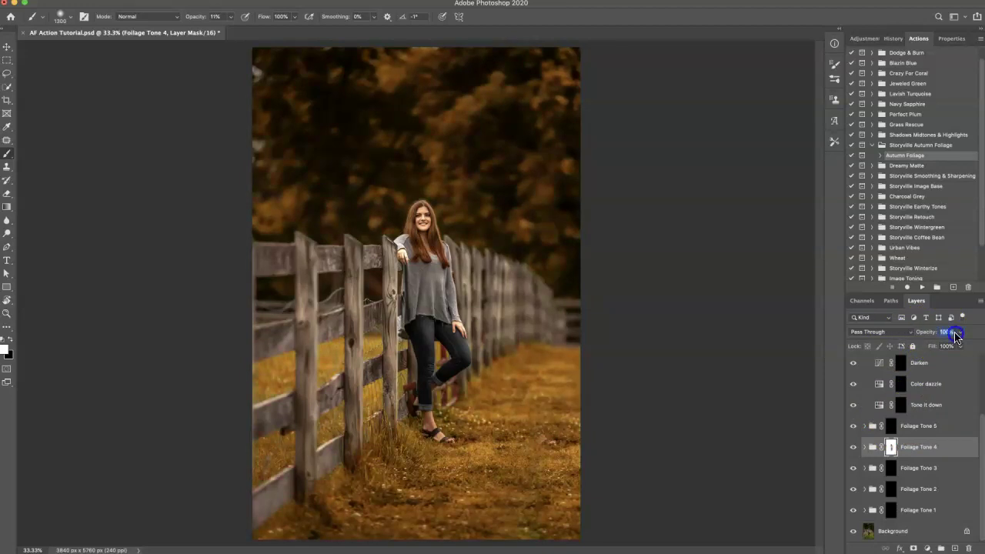
{"action": "key", "text": "Return"}
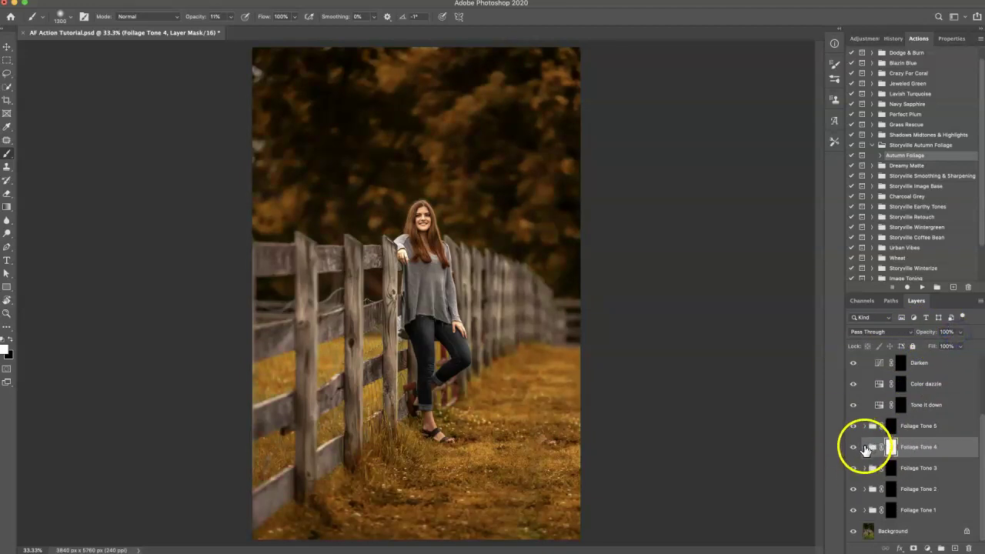
- Expand Foliage Tone 4, try lower opacities on Tone Adjustment 2 and Tone Adjustment 1, restore them, and collapse the group
{"action": "left_click", "coordinate": [865, 448]}
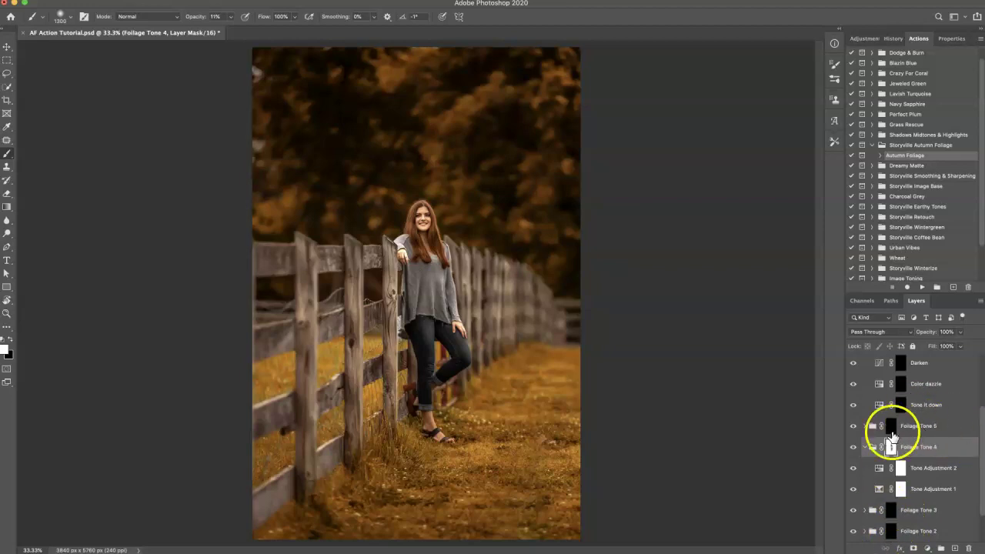
{"action": "left_click_drag", "start_coordinate": [893, 436], "coordinate": [915, 448]}
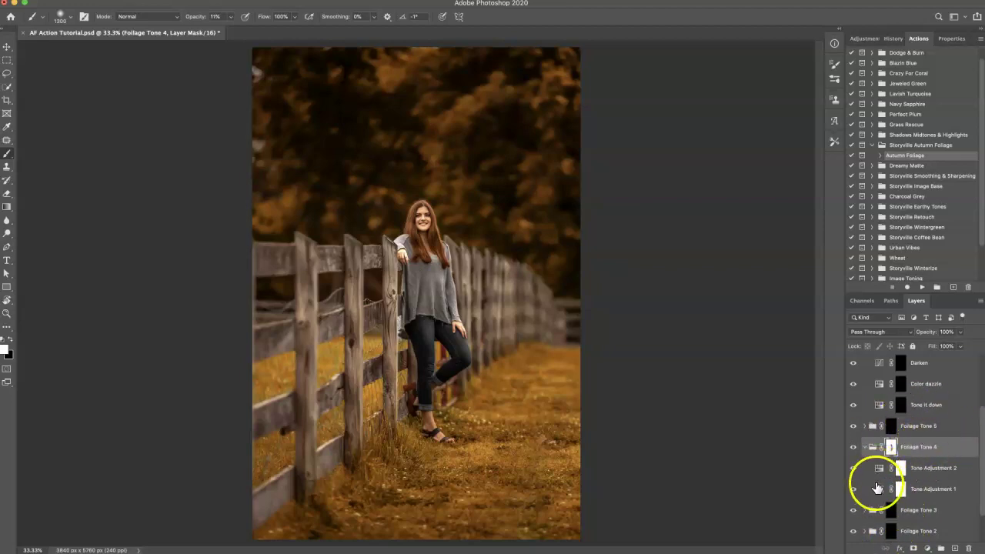
{"action": "left_click", "coordinate": [872, 467]}
{"action": "left_click", "coordinate": [922, 329]}
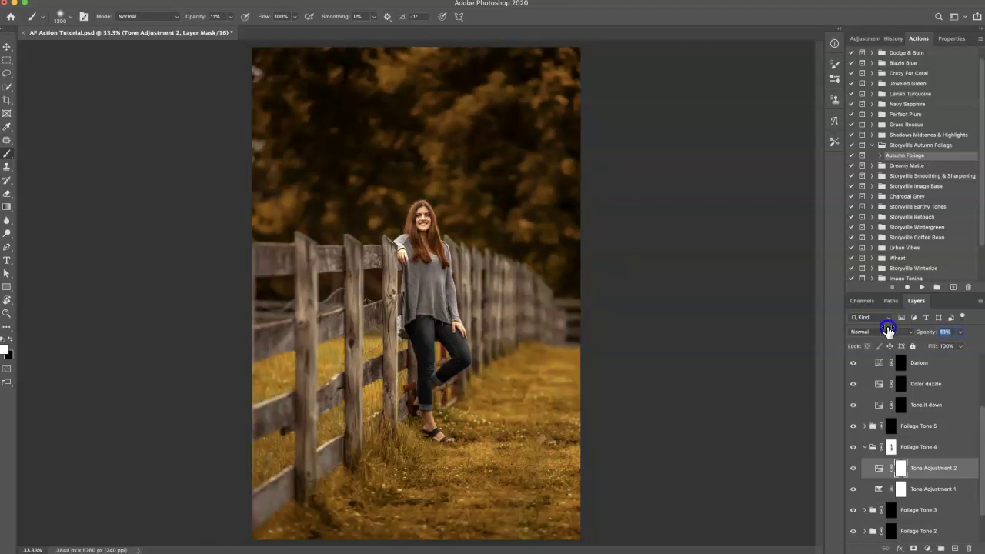
{"action": "left_click", "coordinate": [877, 488]}
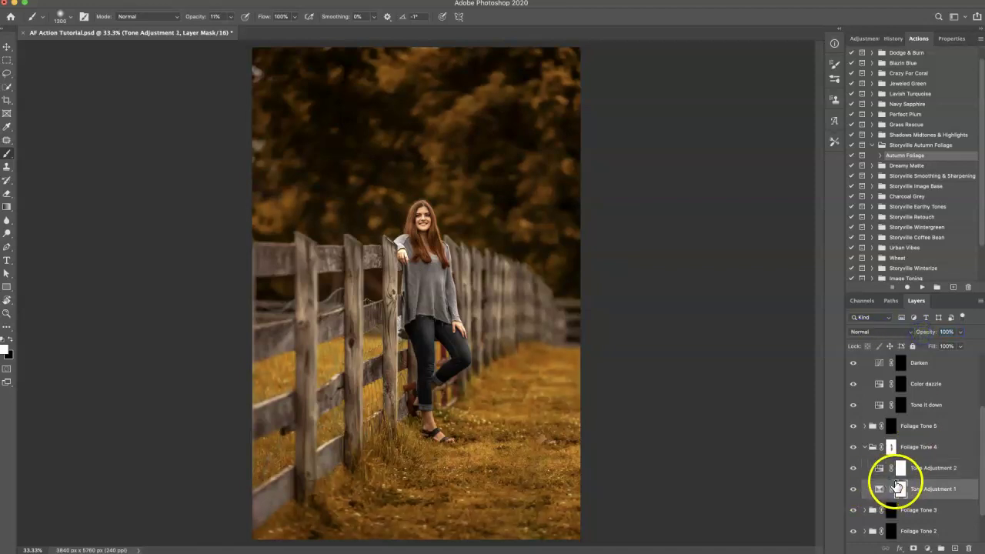
{"action": "left_click", "coordinate": [928, 334]}
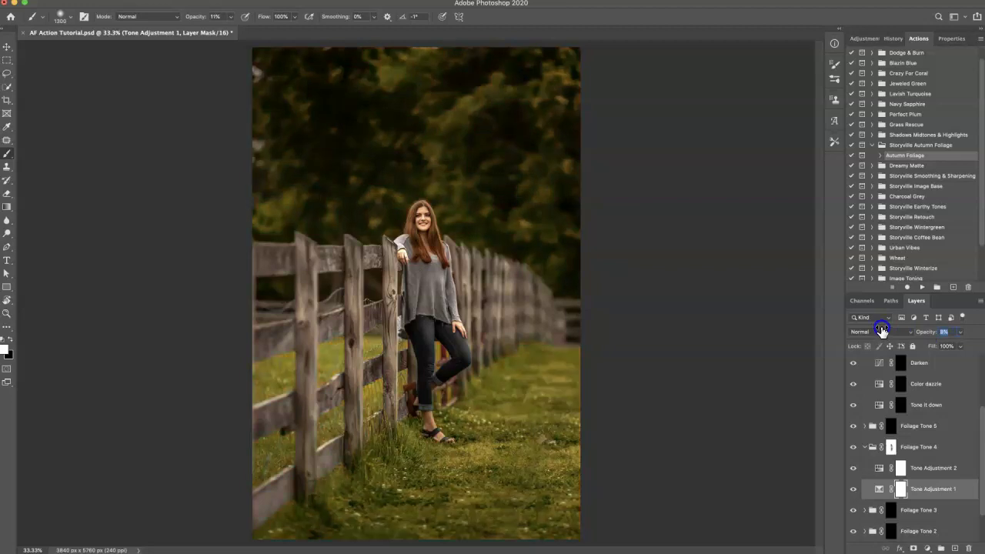
{"action": "left_click", "coordinate": [870, 450]}
{"action": "left_click", "coordinate": [866, 447]}
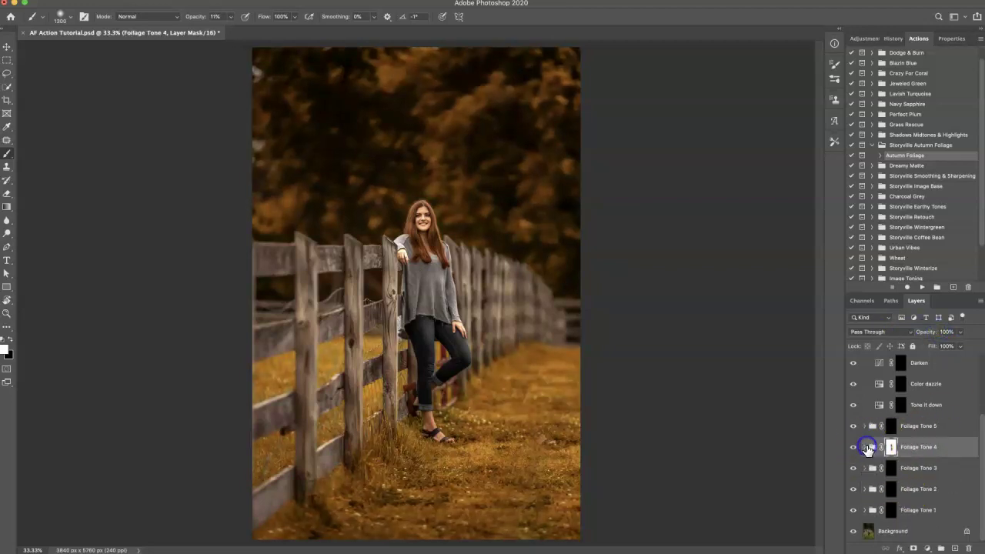
- Copy the Foliage Tone 4 layer mask onto the Foliage Tone 5 and Foliage Tone 3 groups, replacing their existing masks
{"action": "mouse_move", "coordinate": [897, 456]}
{"action": "left_mouse_down"}
{"action": "mouse_move", "coordinate": [894, 419]}
{"action": "mouse_move", "coordinate": [890, 517]}
{"action": "mouse_move", "coordinate": [893, 410]}
{"action": "mouse_move", "coordinate": [895, 467]}
{"action": "mouse_move", "coordinate": [888, 433]}
{"action": "mouse_move", "coordinate": [891, 447]}
{"action": "left_mouse_up"}
{"action": "left_click_drag", "start_coordinate": [890, 447], "coordinate": [892, 428]}
{"action": "left_click", "coordinate": [679, 213]}
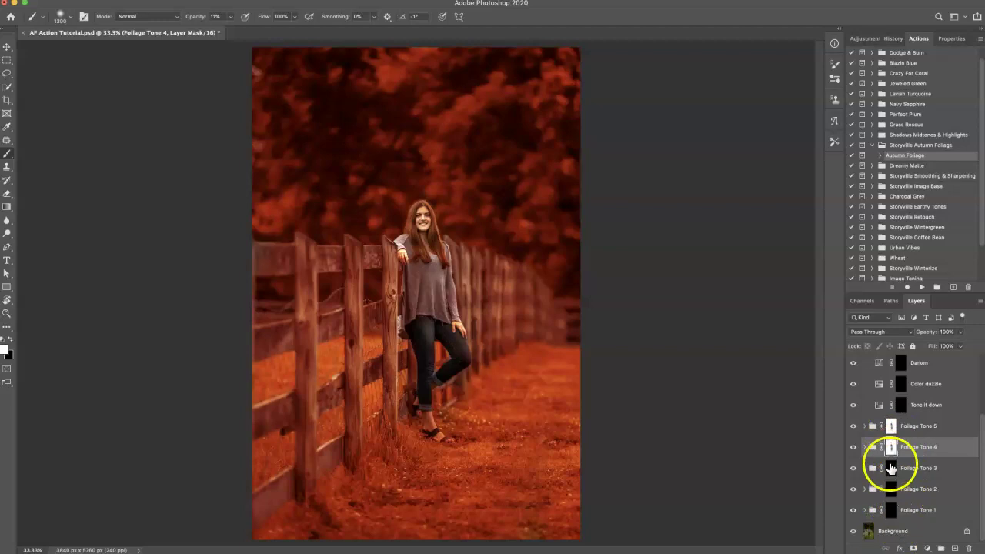
{"action": "left_click_drag", "start_coordinate": [896, 450], "coordinate": [890, 467]}
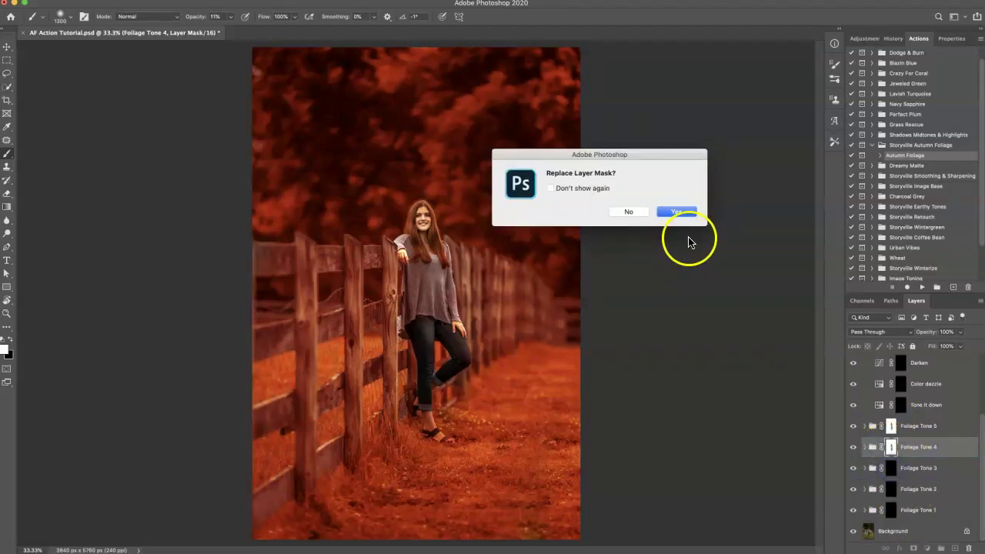
{"action": "left_click", "coordinate": [680, 213]}
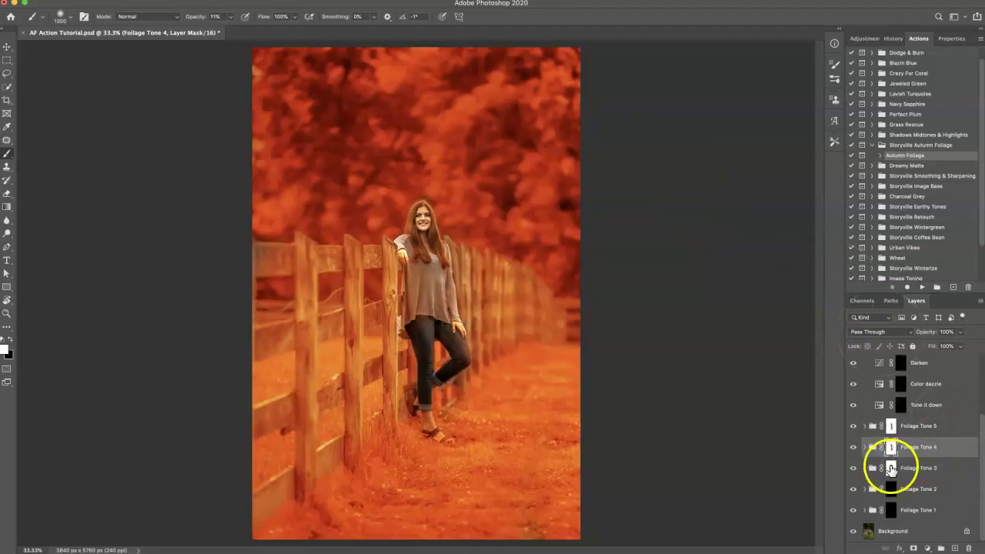
- Copy the Foliage Tone 3 layer mask onto the Foliage Tone 2 and Foliage Tone 1 groups, replacing their existing masks
{"action": "left_click", "coordinate": [891, 468]}
{"action": "left_click_drag", "start_coordinate": [892, 496], "coordinate": [890, 511]}
{"action": "left_click", "coordinate": [677, 211]}
{"action": "left_click", "coordinate": [677, 212]}
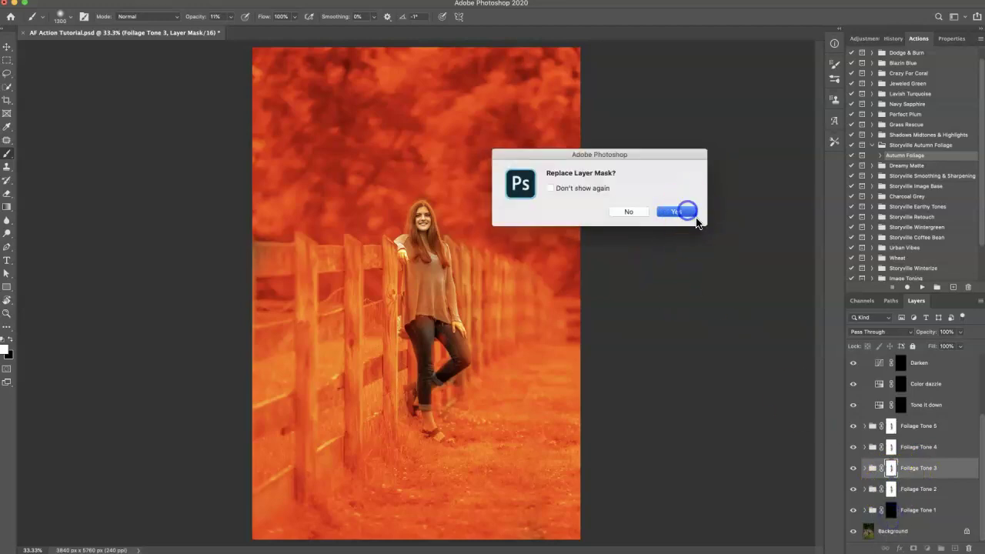
- Hide all Foliage Tone groups except Foliage Tone 4, then switch the visible group from Foliage Tone 4 to Foliage Tone 5
{"action": "left_click_drag", "start_coordinate": [854, 470], "coordinate": [851, 426]}
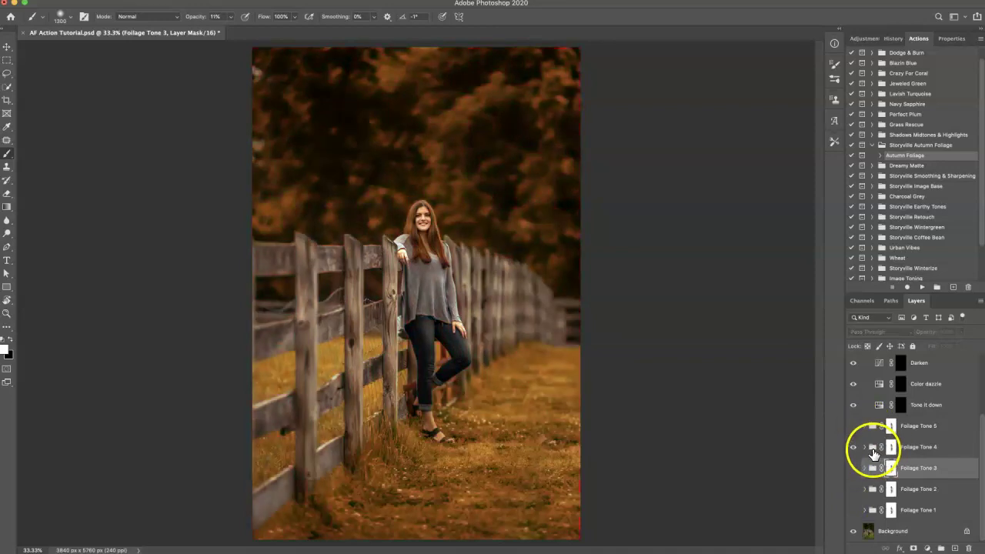
{"action": "left_click", "coordinate": [871, 449]}
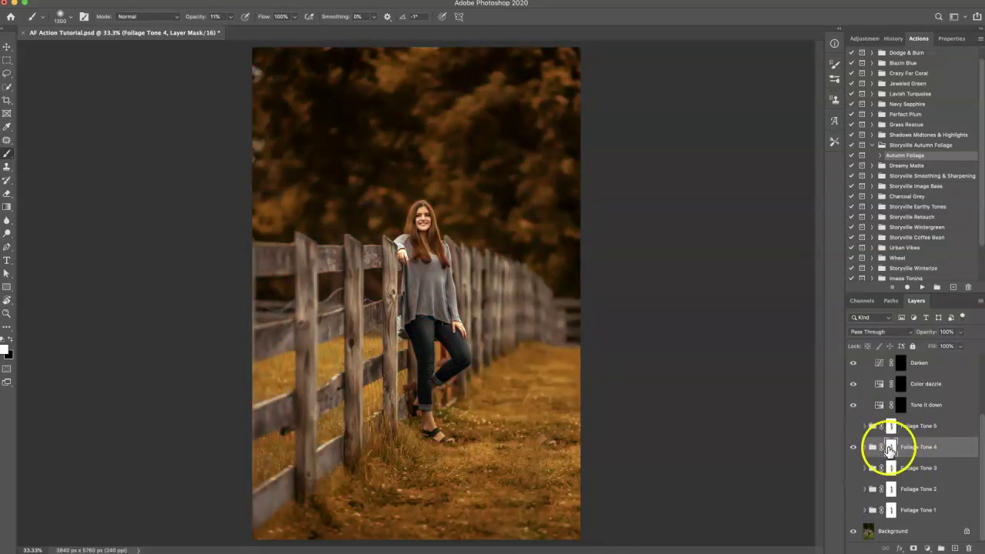
{"action": "left_click", "coordinate": [853, 447]}
{"action": "left_click", "coordinate": [853, 425]}
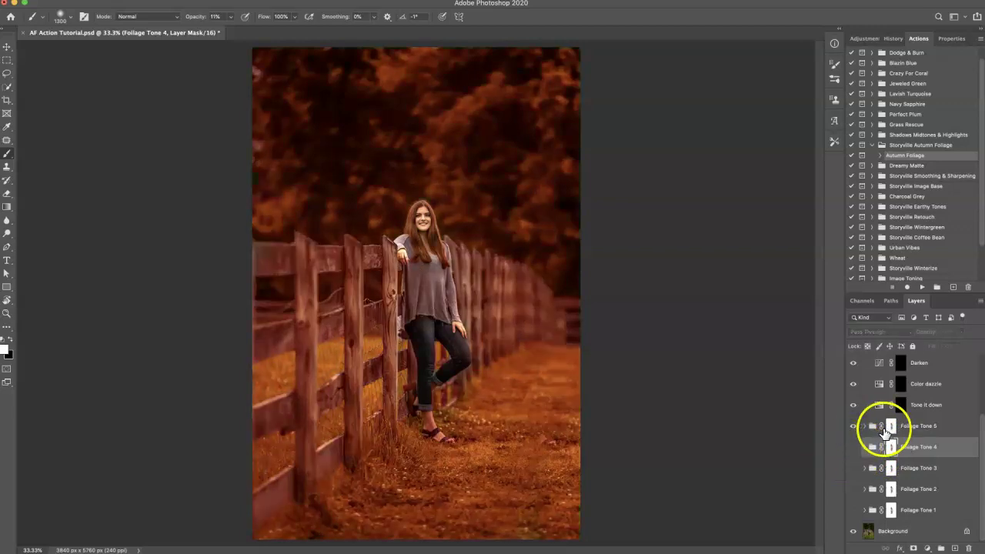
- Lower the Foliage Tone 5 group's opacity to 73%, then hide the group
{"action": "left_click", "coordinate": [872, 426]}
{"action": "left_click_drag", "start_coordinate": [929, 329], "coordinate": [870, 326]}
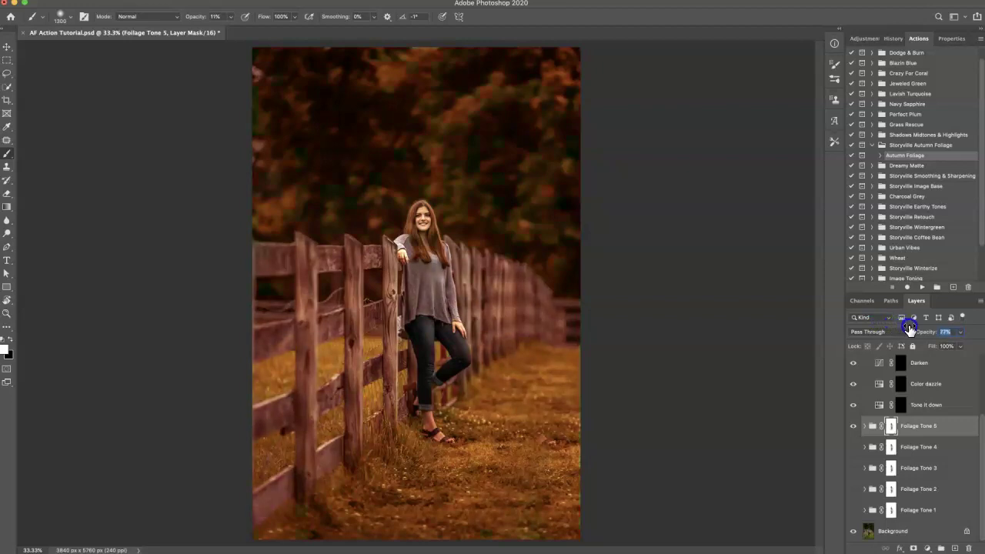
{"action": "left_click", "coordinate": [852, 425]}
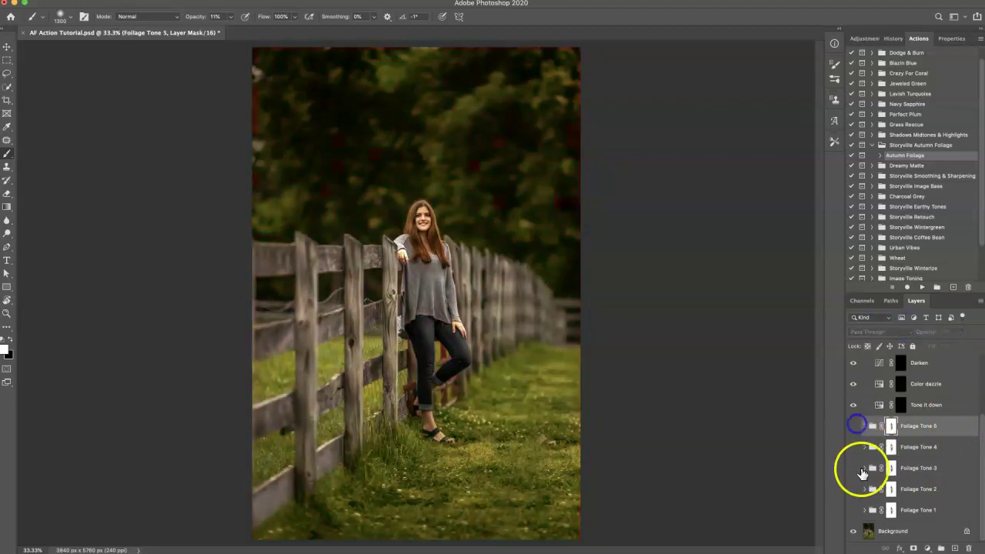
- Show the Foliage Tone 3 group, reduce its opacity to judge a subtler yellow tone, and hide it again
{"action": "left_click", "coordinate": [852, 468]}
{"action": "left_click", "coordinate": [872, 468]}
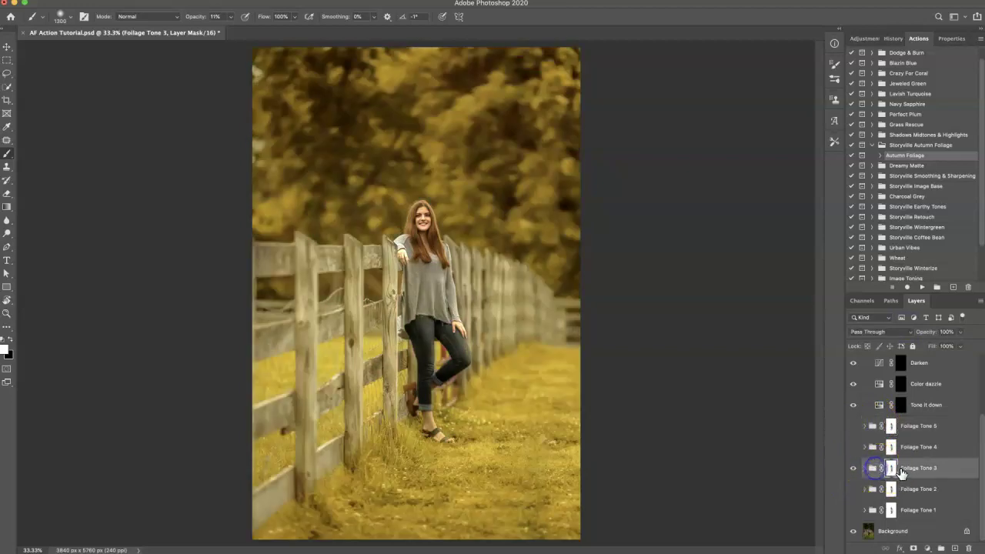
{"action": "left_click_drag", "start_coordinate": [934, 332], "coordinate": [904, 334]}
{"action": "left_click", "coordinate": [852, 468]}
- Show the Foliage Tone 2 group, try several lower opacities for its orange tone, and hide it again
{"action": "left_click", "coordinate": [852, 488]}
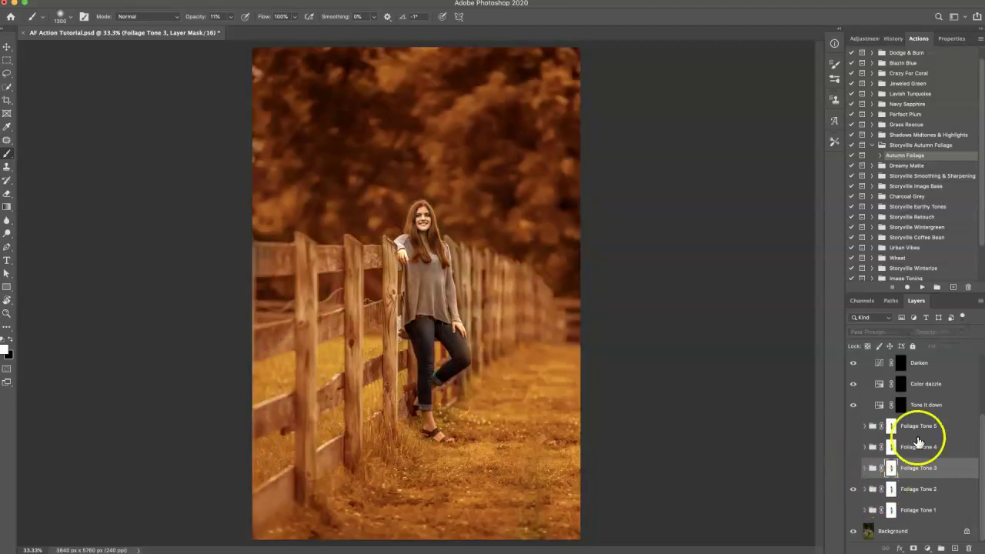
{"action": "left_click", "coordinate": [872, 489]}
{"action": "left_click", "coordinate": [885, 488]}
{"action": "left_click", "coordinate": [923, 332]}
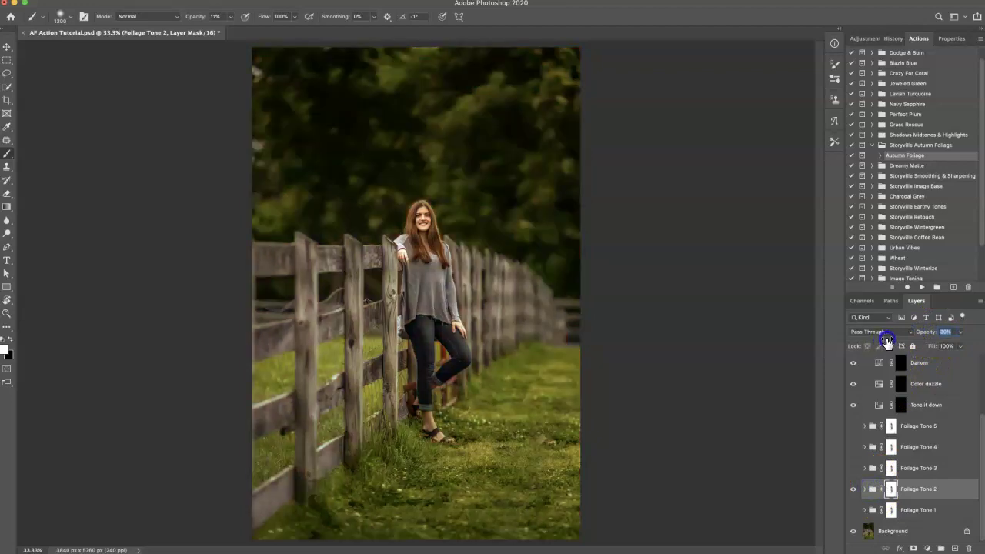
{"action": "left_click_drag", "start_coordinate": [887, 342], "coordinate": [859, 342]}
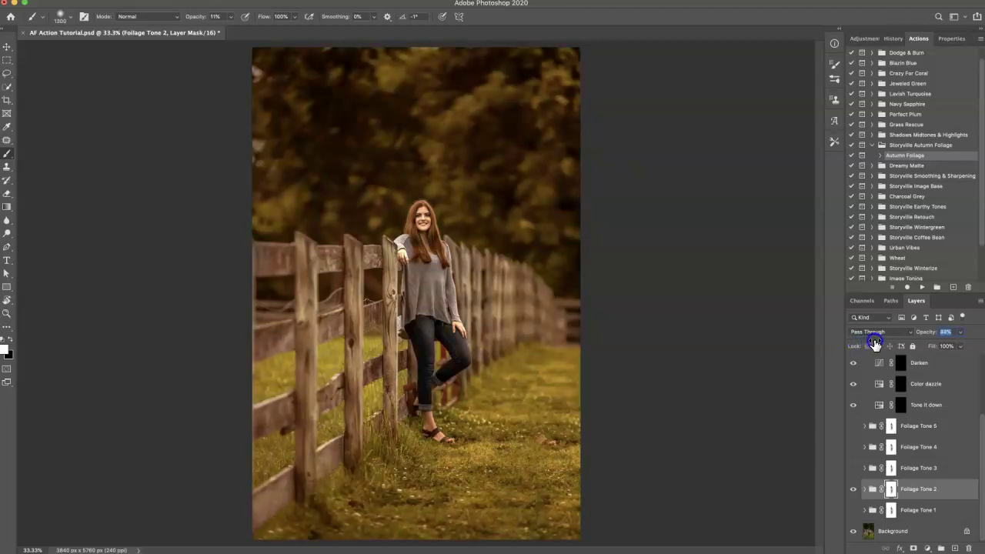
{"action": "left_click", "coordinate": [853, 489]}
- Show the Foliage Tone 1 group and lower its opacity to 55%
{"action": "left_click", "coordinate": [852, 510]}
{"action": "left_click", "coordinate": [885, 510]}
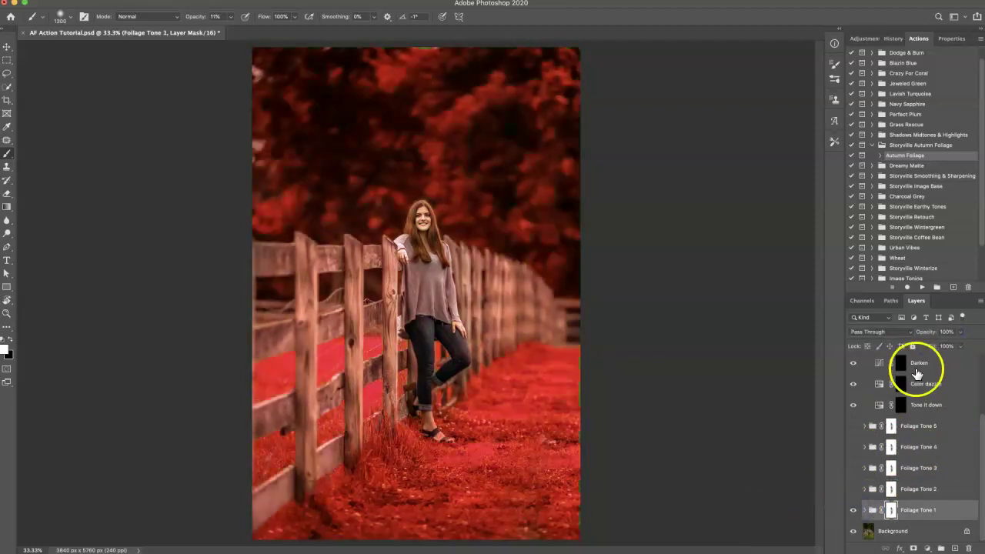
{"action": "left_click", "coordinate": [930, 333]}
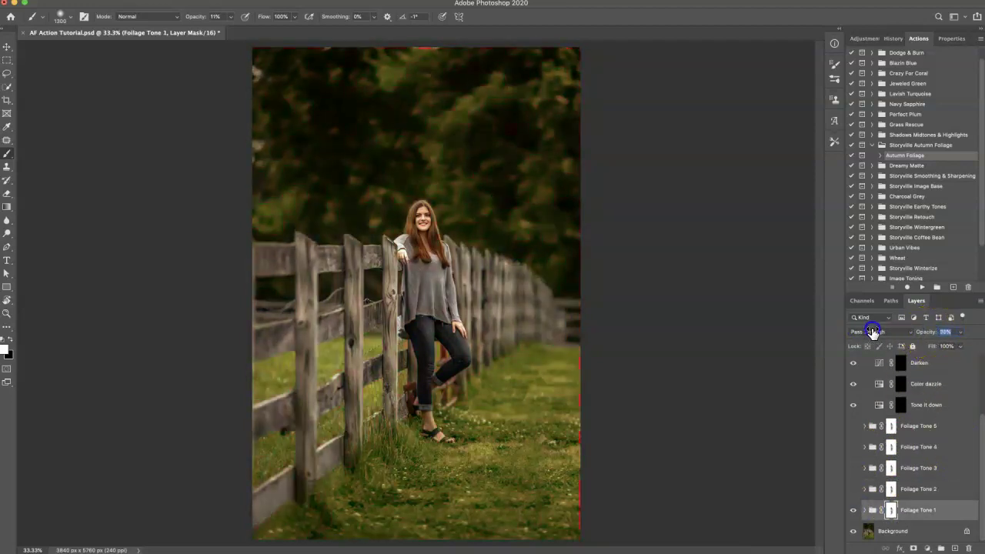
{"action": "left_click_drag", "start_coordinate": [871, 332], "coordinate": [872, 332]}
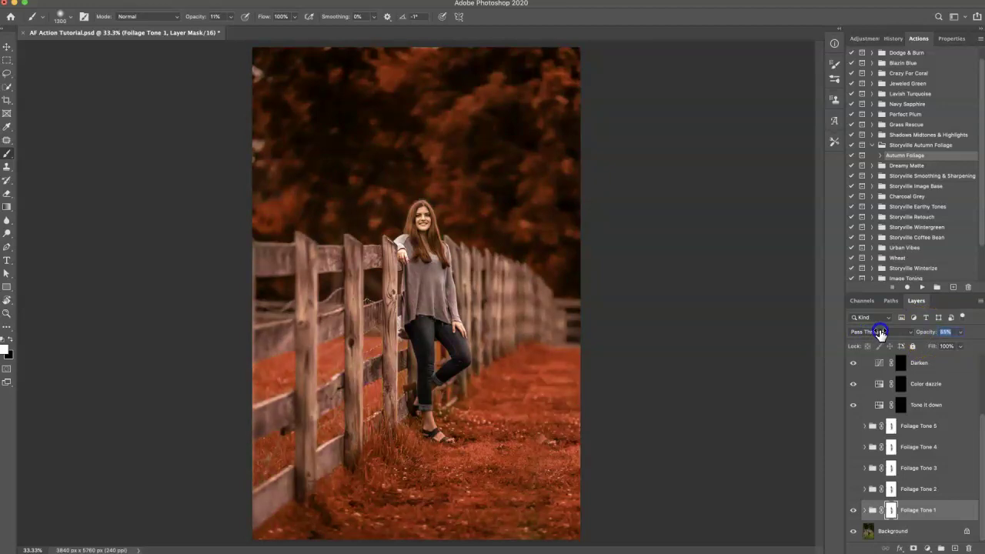
- Expand Foliage Tone 1 to view its tone adjustment layers, collapse it, and hide the group
{"action": "left_click", "coordinate": [865, 510]}
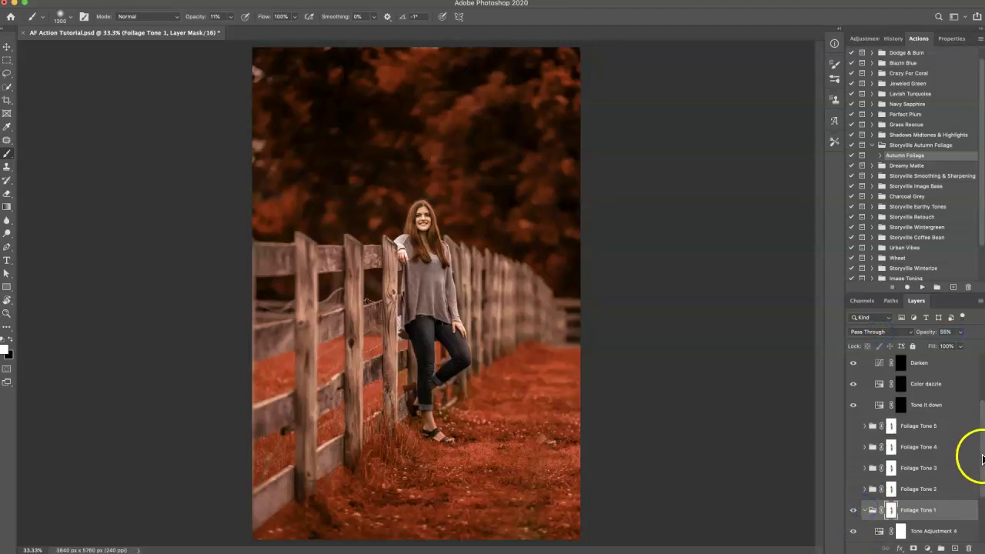
{"action": "scroll", "coordinate": [981, 459], "scroll_direction": "down", "scroll_amount": 2}
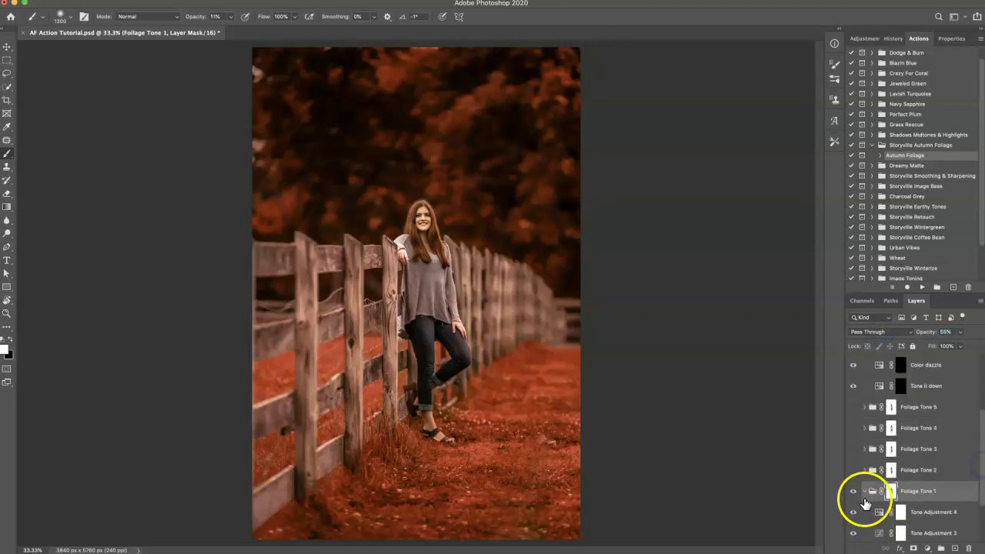
{"action": "left_click", "coordinate": [864, 494]}
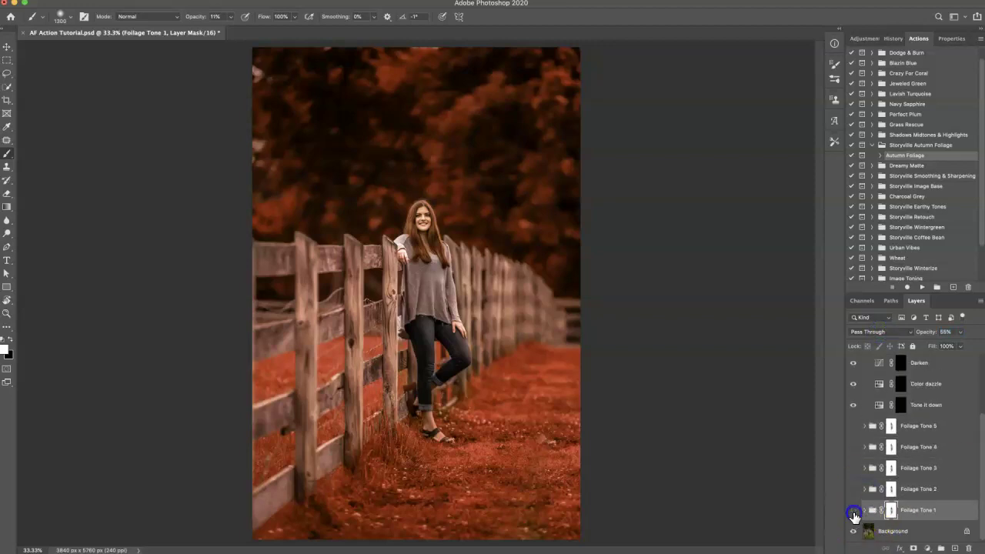
{"action": "left_click", "coordinate": [853, 511]}
- Show Foliage Tone 5 and copy its layer mask onto the Tone it down layer, replacing the existing mask
{"action": "left_click_drag", "start_coordinate": [980, 439], "coordinate": [982, 382]}
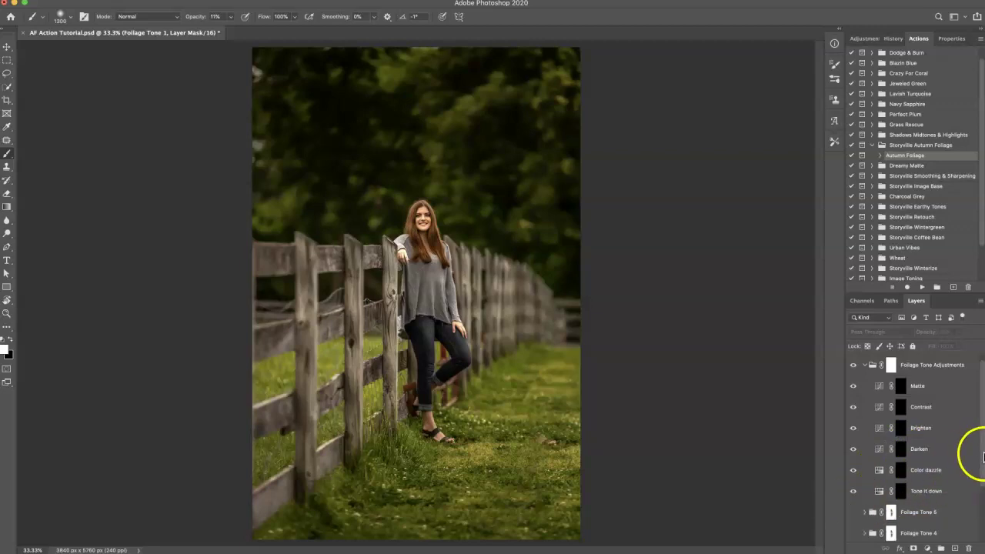
{"action": "left_click_drag", "start_coordinate": [982, 456], "coordinate": [974, 510]}
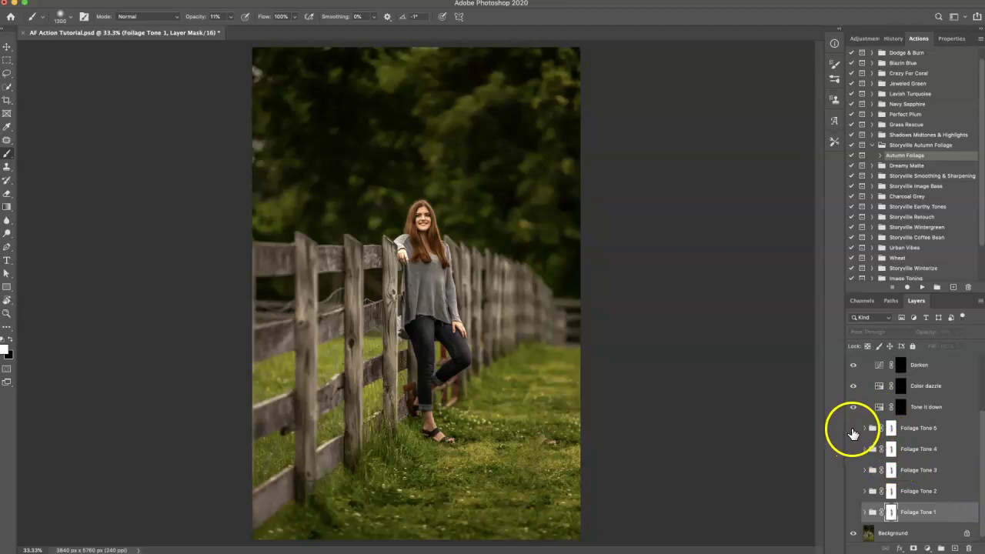
{"action": "left_click", "coordinate": [852, 428]}
{"action": "left_click", "coordinate": [875, 429]}
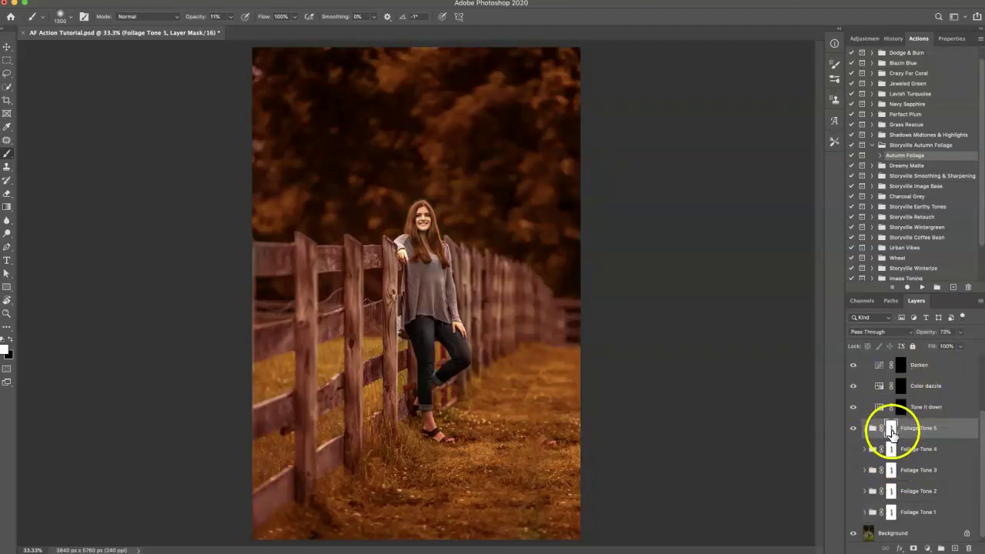
{"action": "left_click_drag", "start_coordinate": [894, 435], "coordinate": [900, 408]}
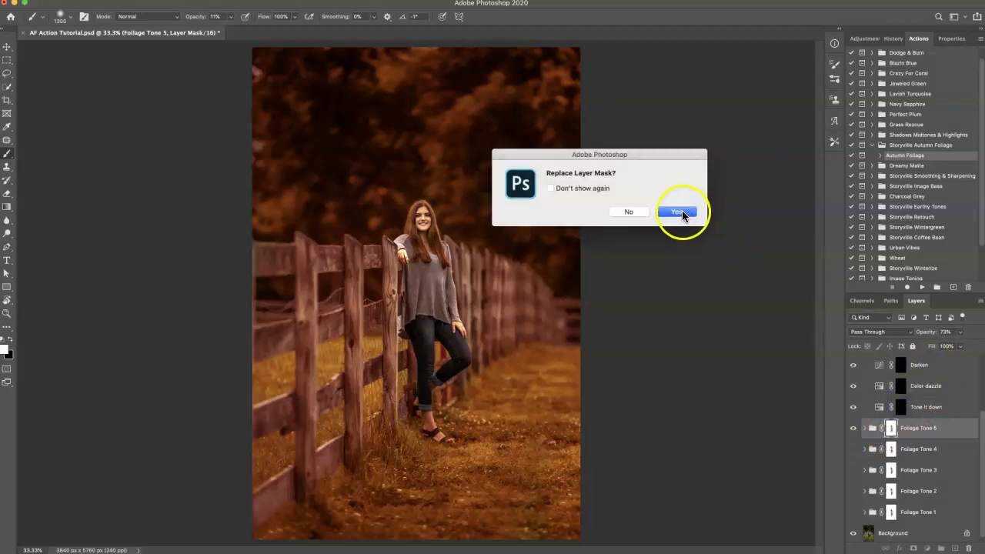
{"action": "left_click", "coordinate": [677, 211]}
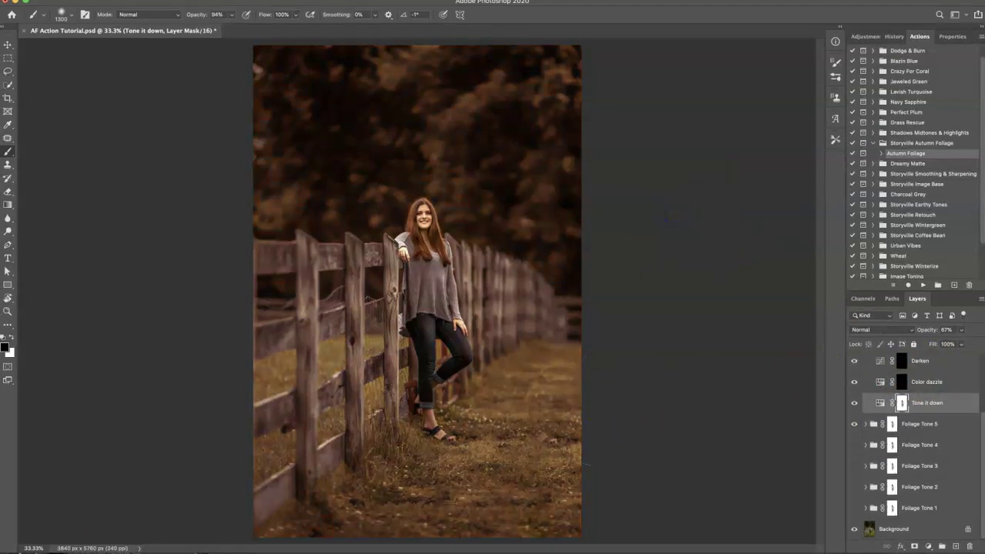
- Copy the Tone it down layer mask onto the Darken layer, replacing its existing mask
{"action": "left_click", "coordinate": [761, 413]}
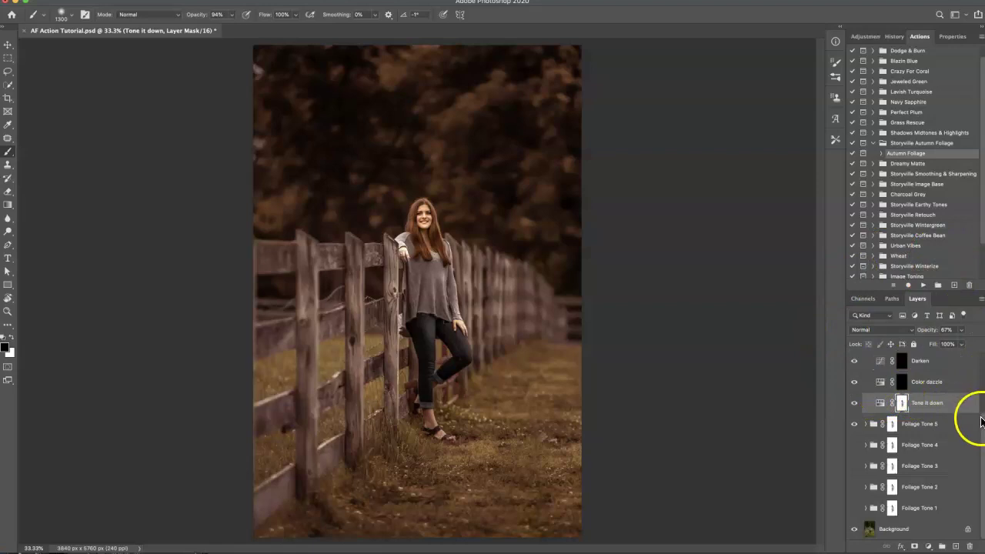
{"action": "scroll", "coordinate": [982, 420], "scroll_direction": "up", "scroll_amount": 2}
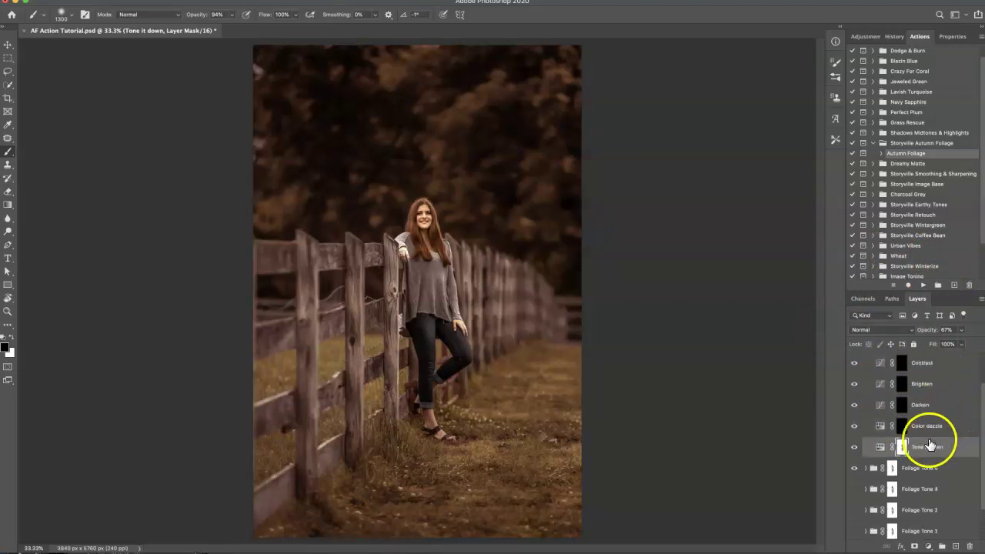
{"action": "left_click_drag", "start_coordinate": [910, 453], "coordinate": [906, 405]}
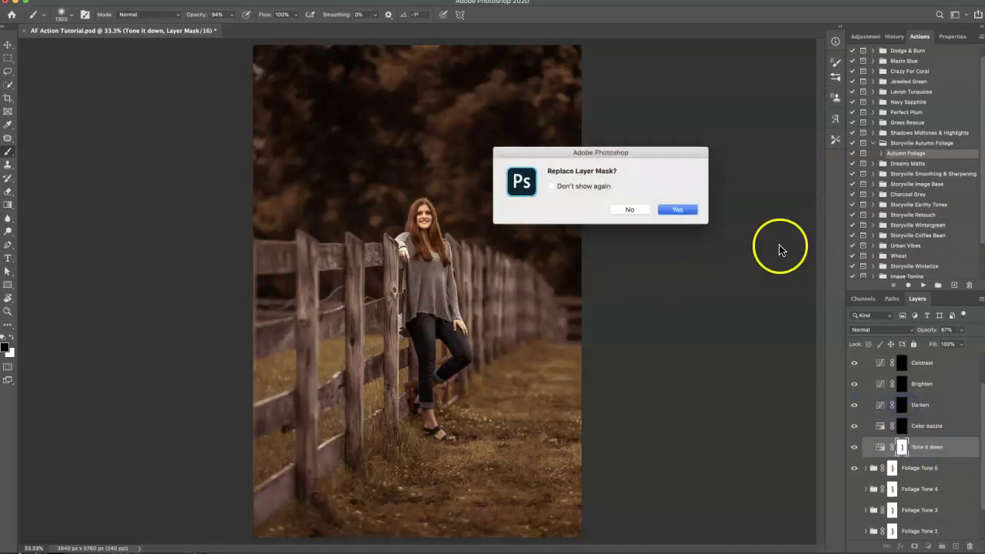
{"action": "left_click", "coordinate": [680, 212]}
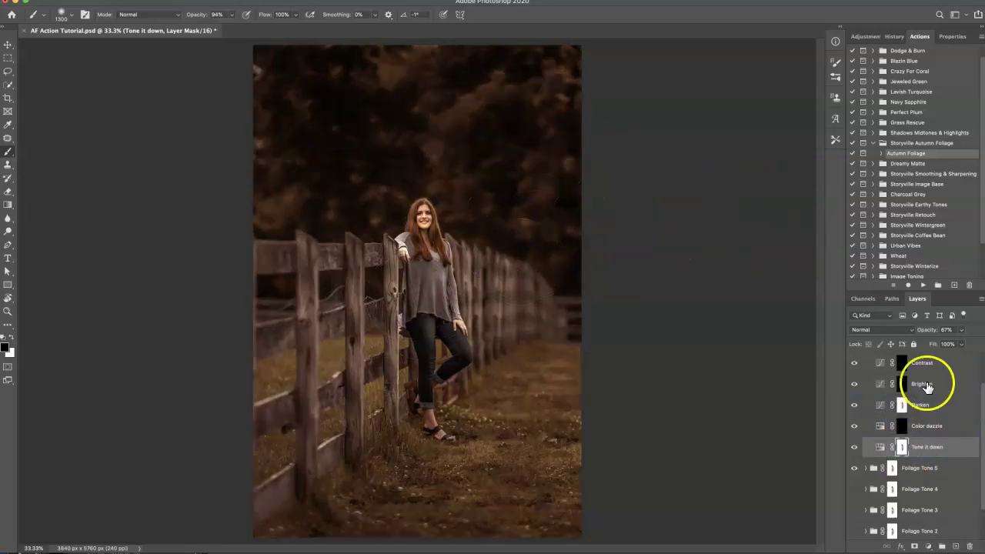
- Toggle the Darken layer's visibility to compare the photo with and without it
{"action": "left_click", "coordinate": [855, 404]}
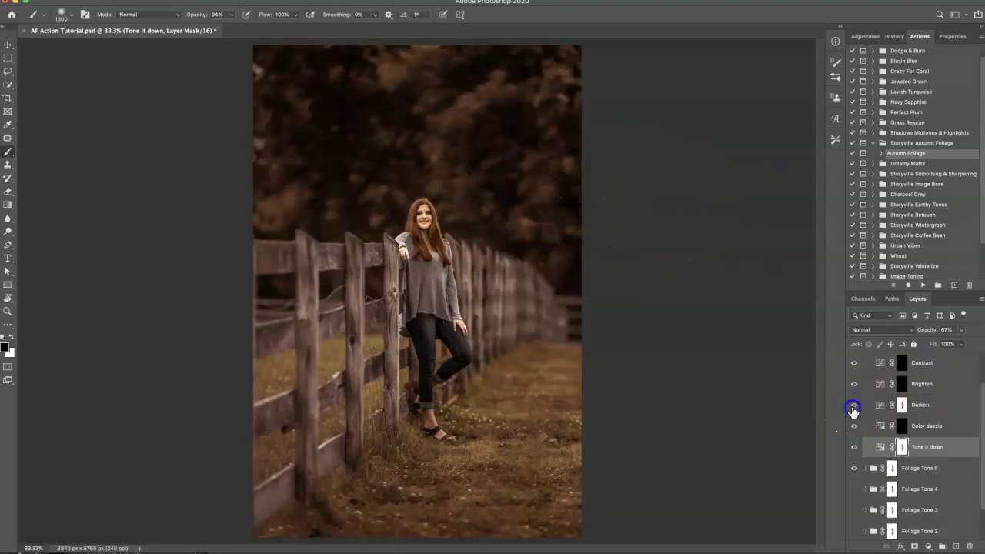
{"action": "left_click", "coordinate": [853, 406]}
{"action": "left_click", "coordinate": [854, 407]}
{"action": "left_click", "coordinate": [854, 407]}
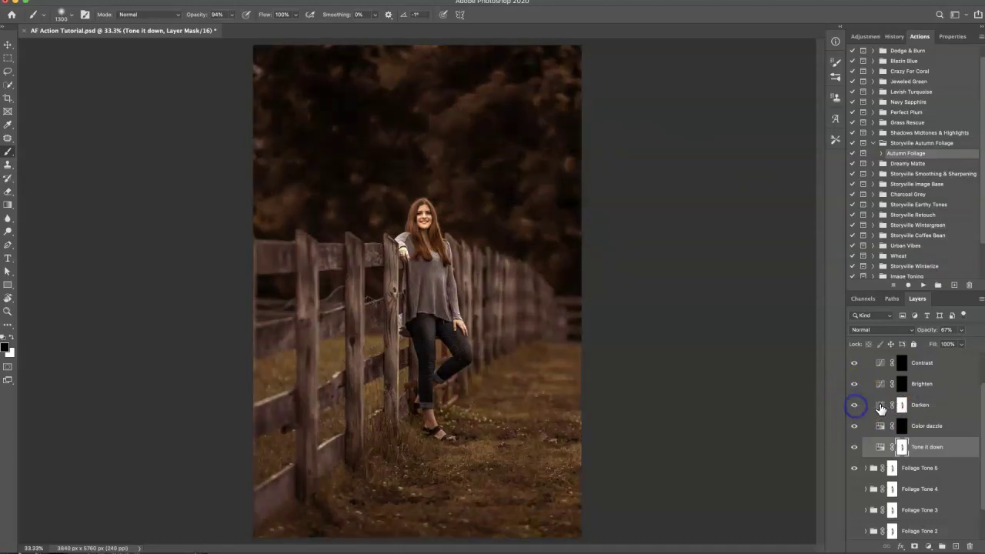
- Copy the Darken layer mask onto the Matte layer, replacing its existing mask
{"action": "left_click", "coordinate": [877, 406]}
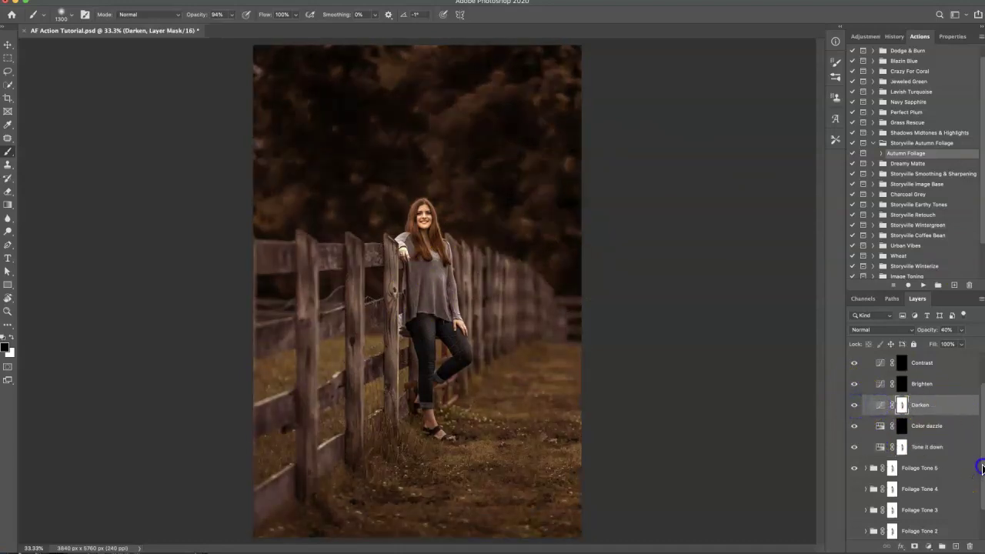
{"action": "scroll", "coordinate": [982, 468], "scroll_direction": "up", "scroll_amount": 2}
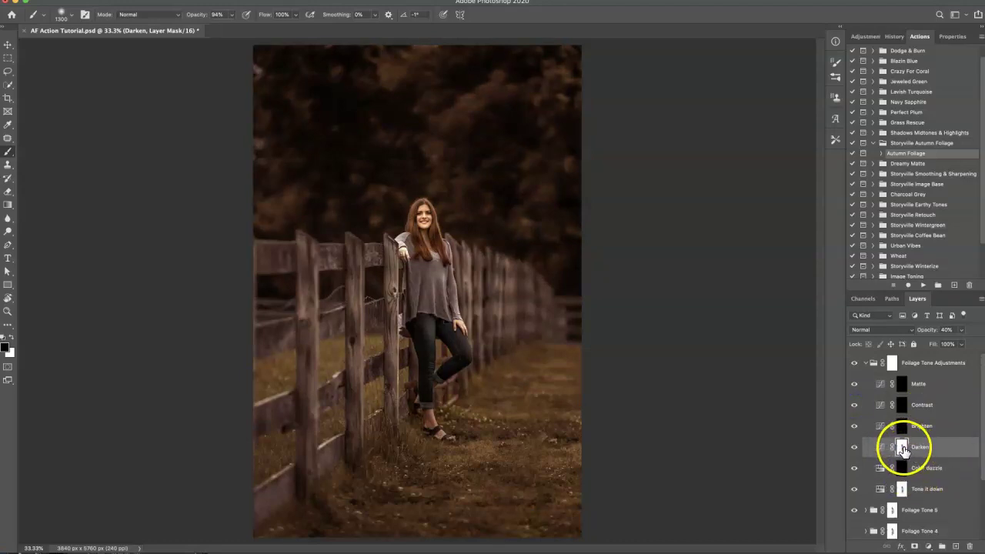
{"action": "left_click_drag", "start_coordinate": [902, 448], "coordinate": [905, 384]}
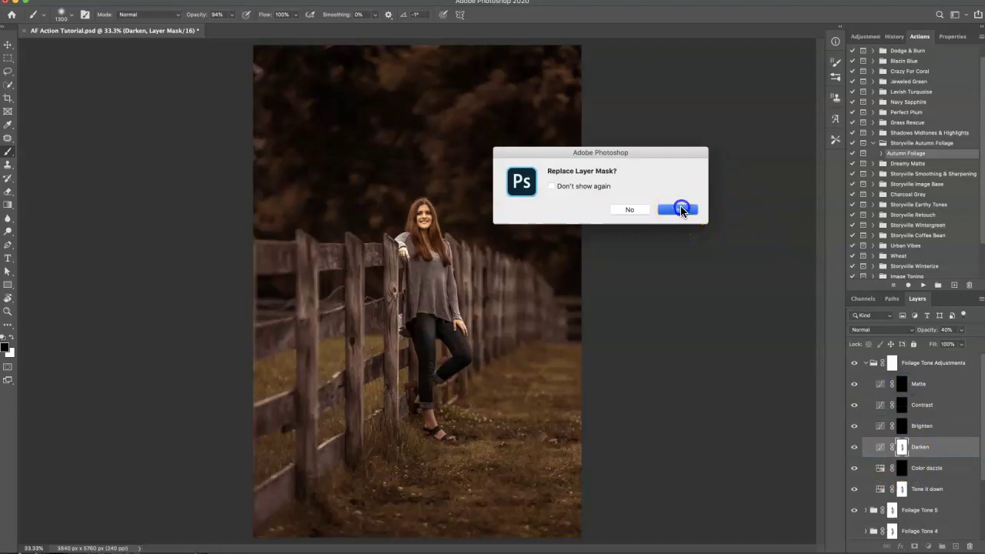
{"action": "left_click", "coordinate": [681, 209]}
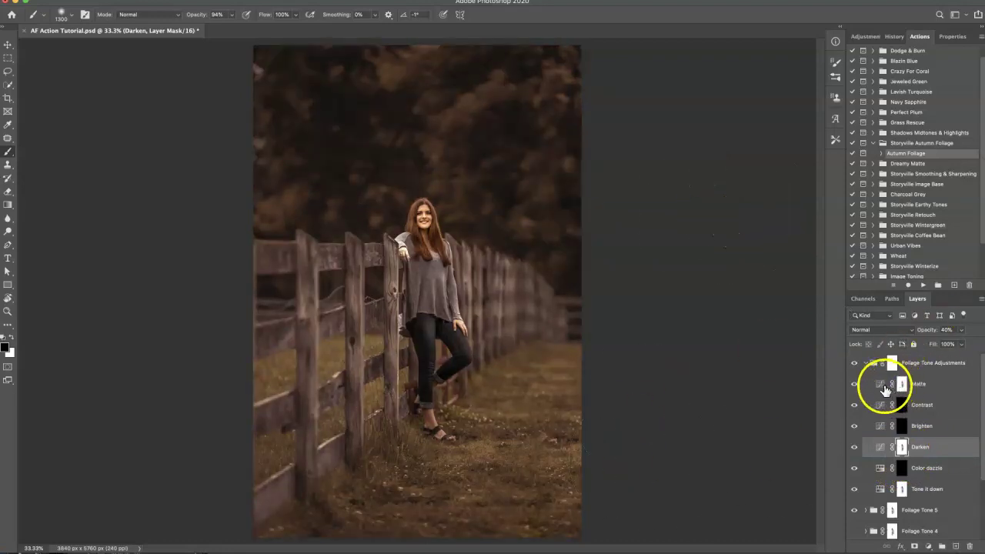
- Try stronger and weaker opacities on the Matte layer, then hide it
{"action": "left_click", "coordinate": [881, 384]}
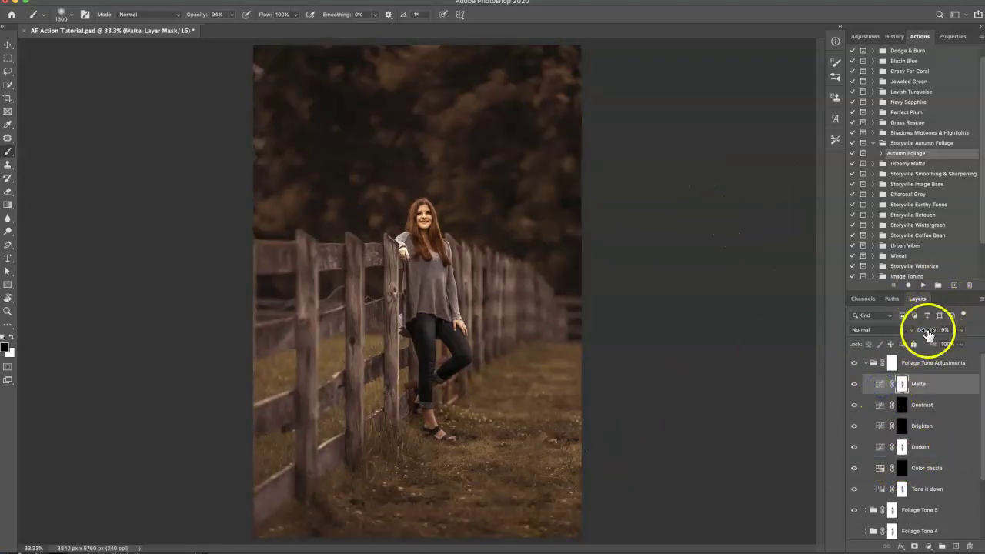
{"action": "left_click_drag", "start_coordinate": [923, 330], "coordinate": [944, 335]}
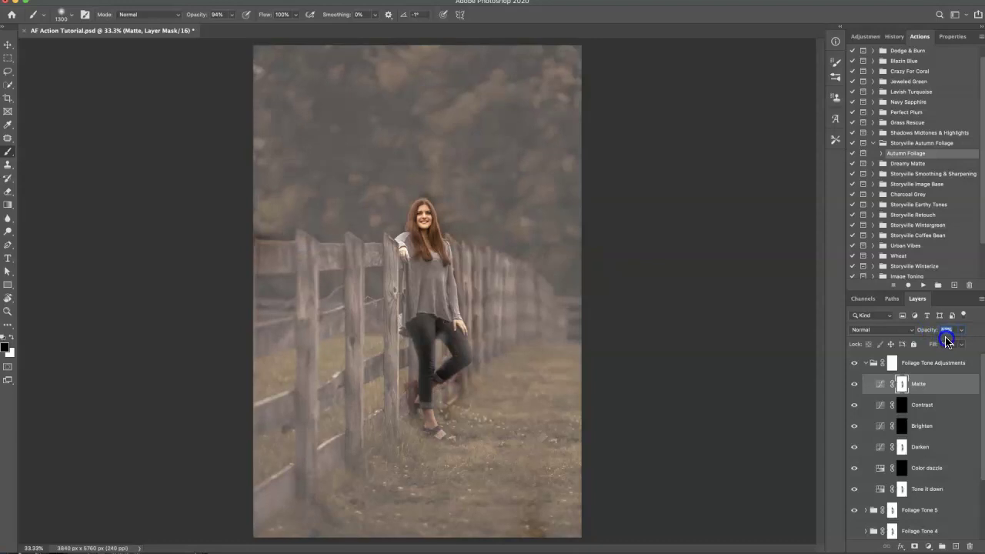
{"action": "left_click_drag", "start_coordinate": [885, 339], "coordinate": [894, 339]}
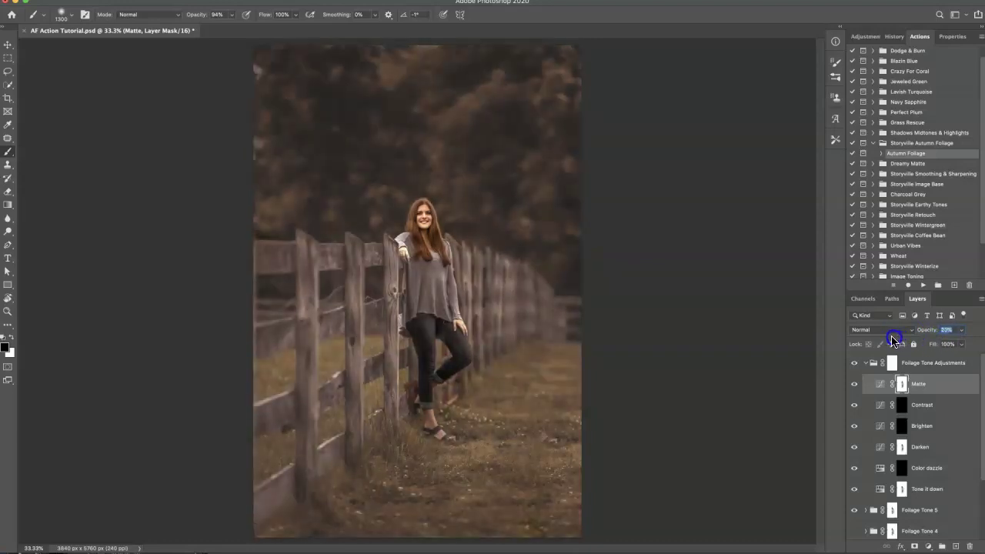
{"action": "left_click", "coordinate": [854, 384]}
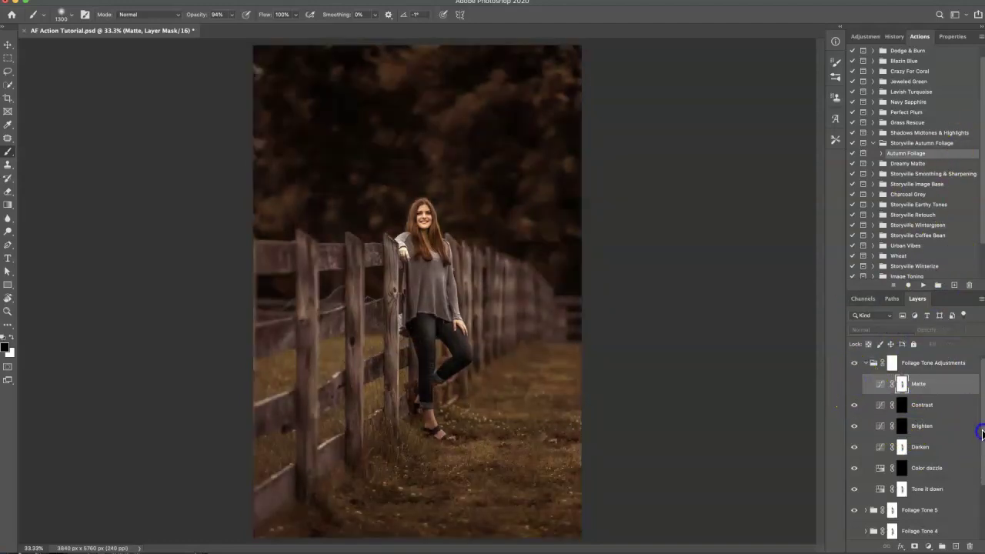
- Hide the Tone it down, Darken, Contrast, Brighten and Color dazzle adjustment layers along with the Foliage Tone 5 group
{"action": "scroll", "coordinate": [982, 435], "scroll_direction": "down", "scroll_amount": 2}
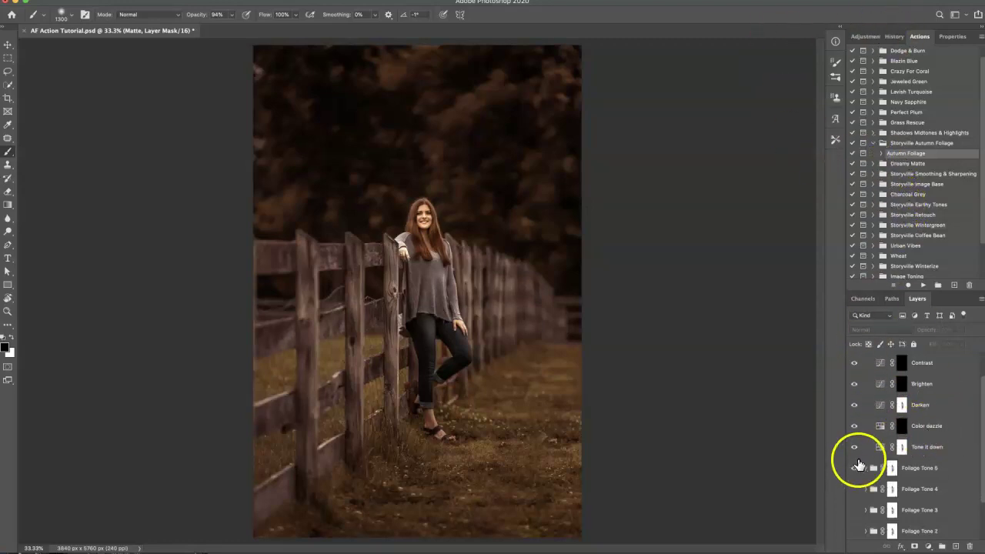
{"action": "left_click", "coordinate": [853, 447]}
{"action": "left_click", "coordinate": [855, 412]}
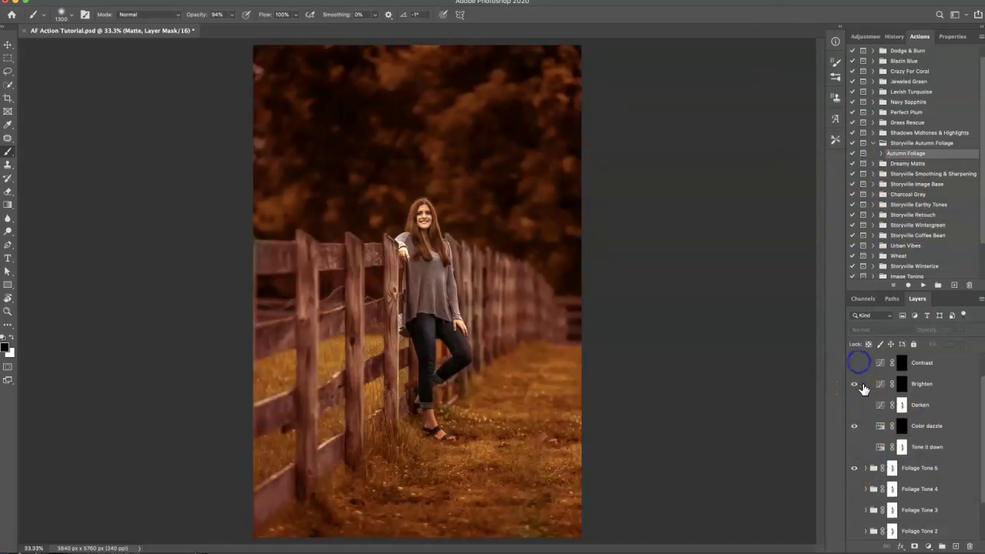
{"action": "left_click_drag", "start_coordinate": [981, 413], "coordinate": [979, 401]}
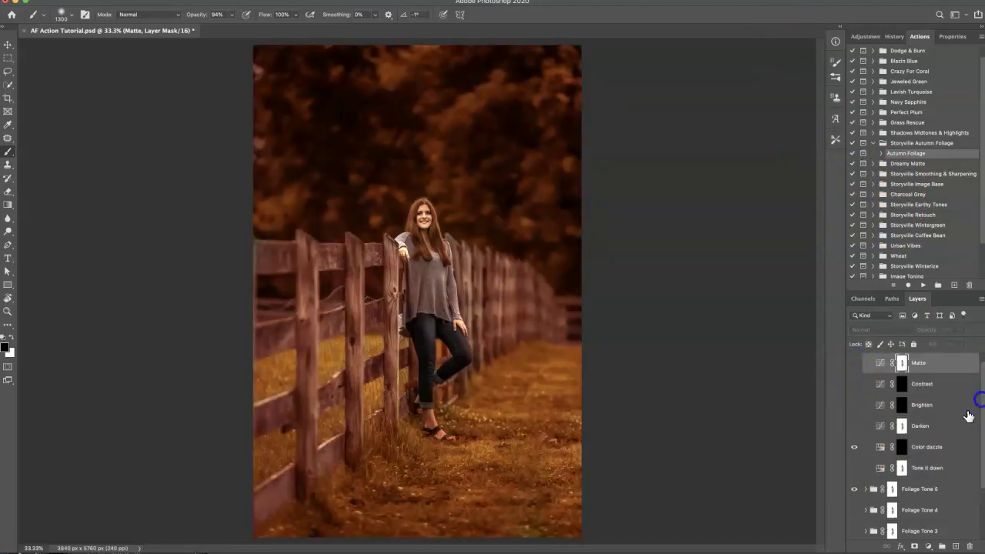
{"action": "left_click", "coordinate": [854, 447]}
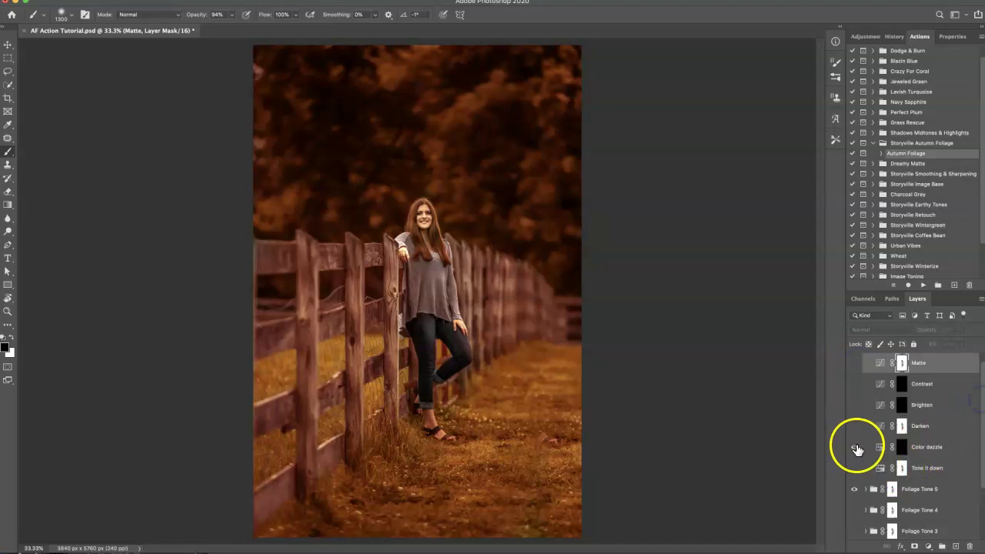
{"action": "left_click", "coordinate": [861, 493]}
- Show the Foliage Tone 4 group and set its opacity to 76%
{"action": "left_click", "coordinate": [854, 510]}
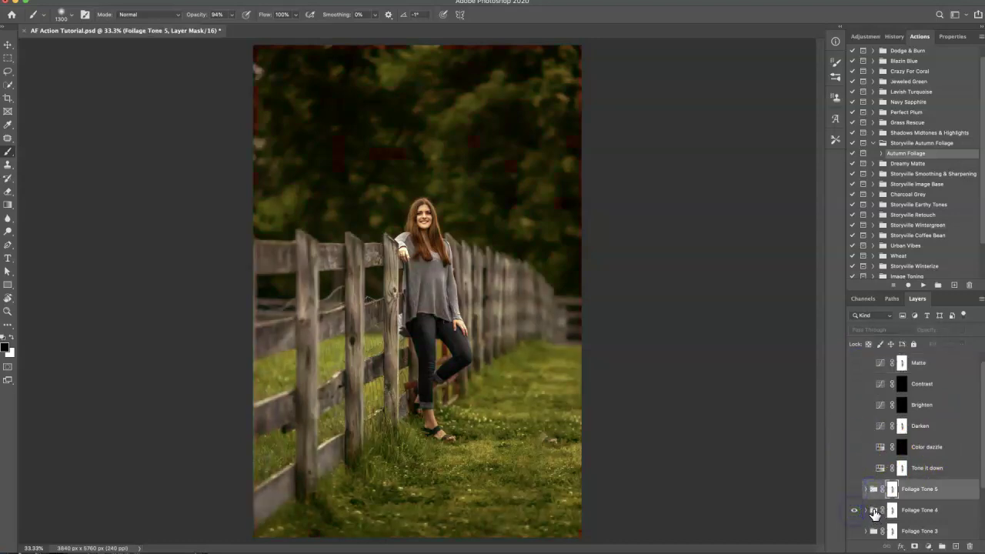
{"action": "left_click", "coordinate": [874, 510]}
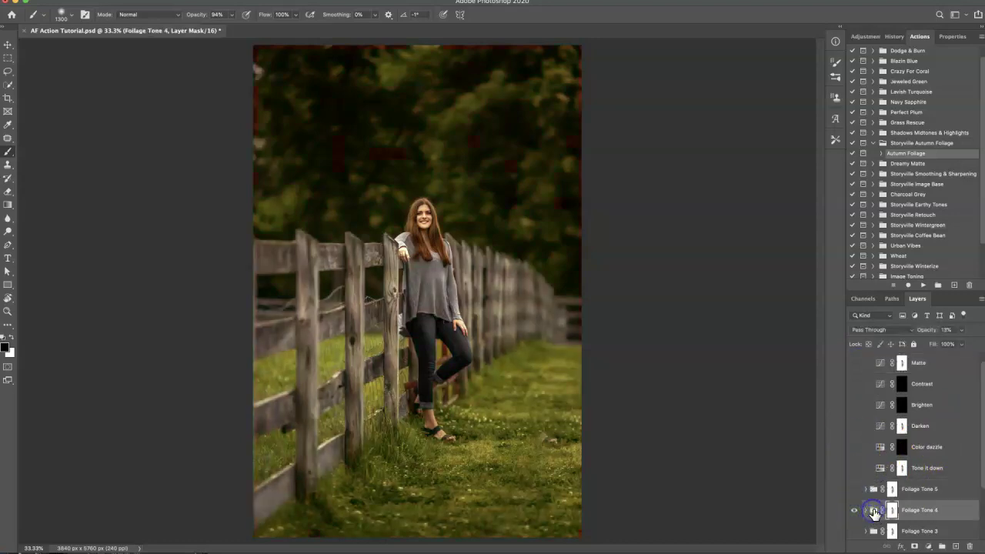
{"action": "left_click", "coordinate": [955, 336]}
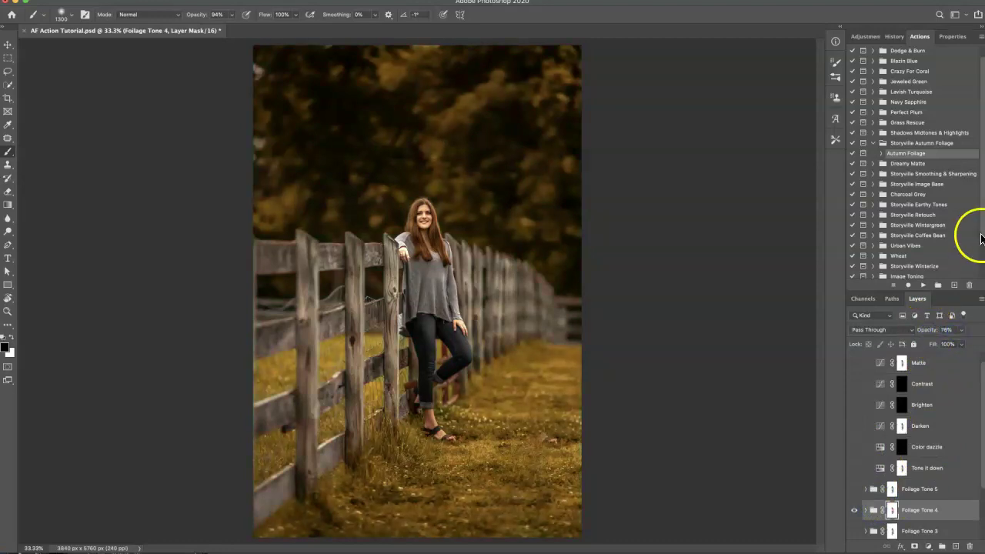